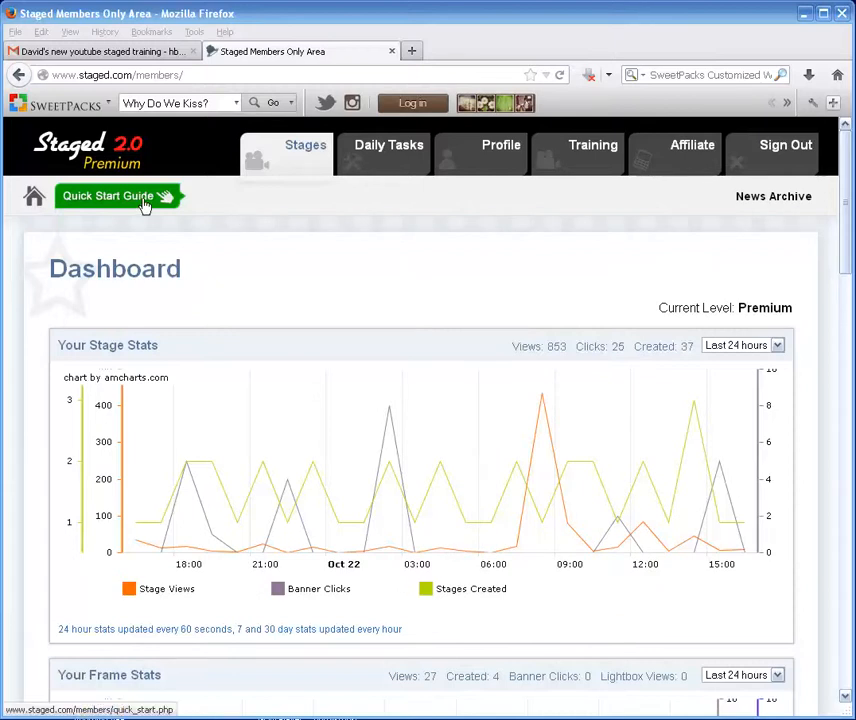
Step: View the Quick Start Guide, then open the Ad Manager in the Stages section
{"action": "left_click", "coordinate": [82, 200]}
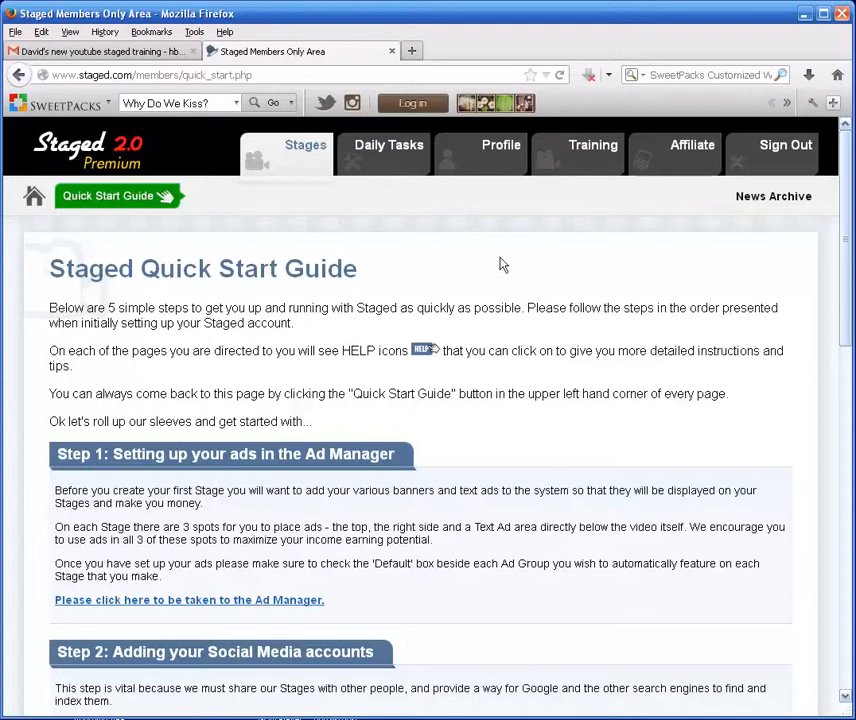
{"action": "left_click", "coordinate": [308, 150]}
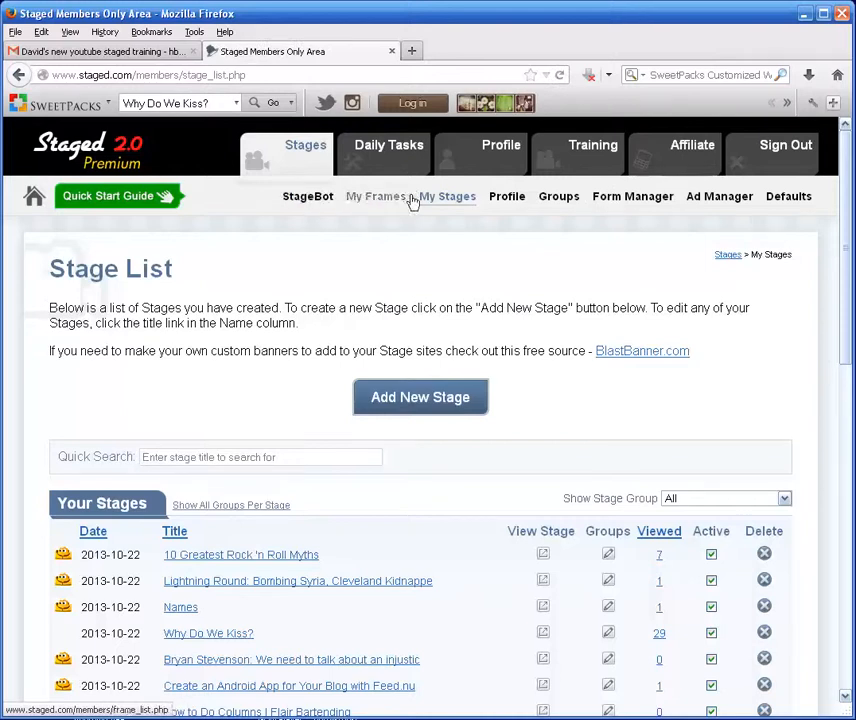
{"action": "left_click", "coordinate": [718, 198]}
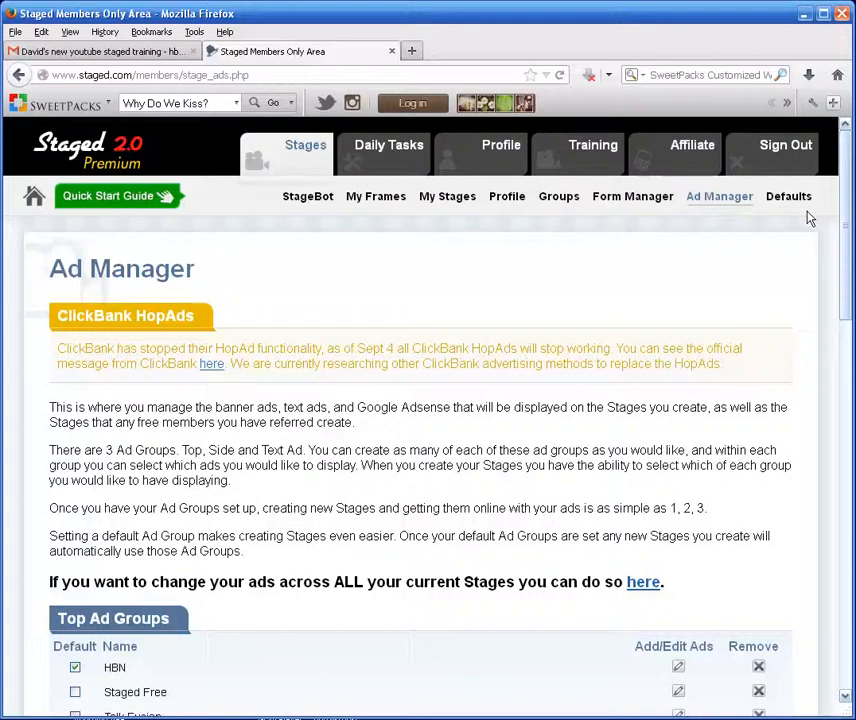
Step: Create a new top ad group named "Test 1" and copy that name for reuse
{"action": "left_click_drag", "start_coordinate": [842, 216], "coordinate": [848, 533]}
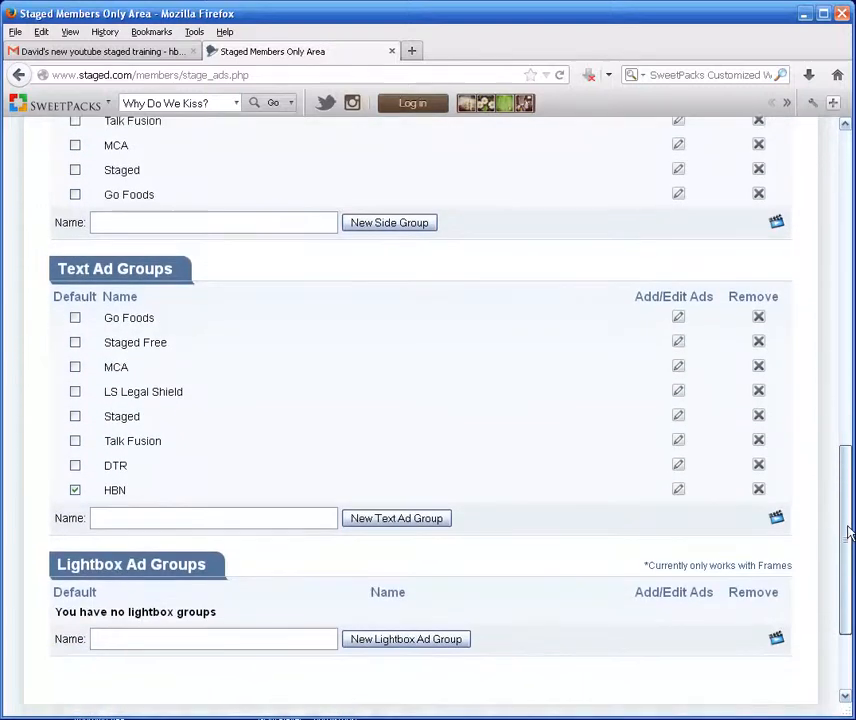
{"action": "left_click_drag", "start_coordinate": [848, 533], "coordinate": [848, 357]}
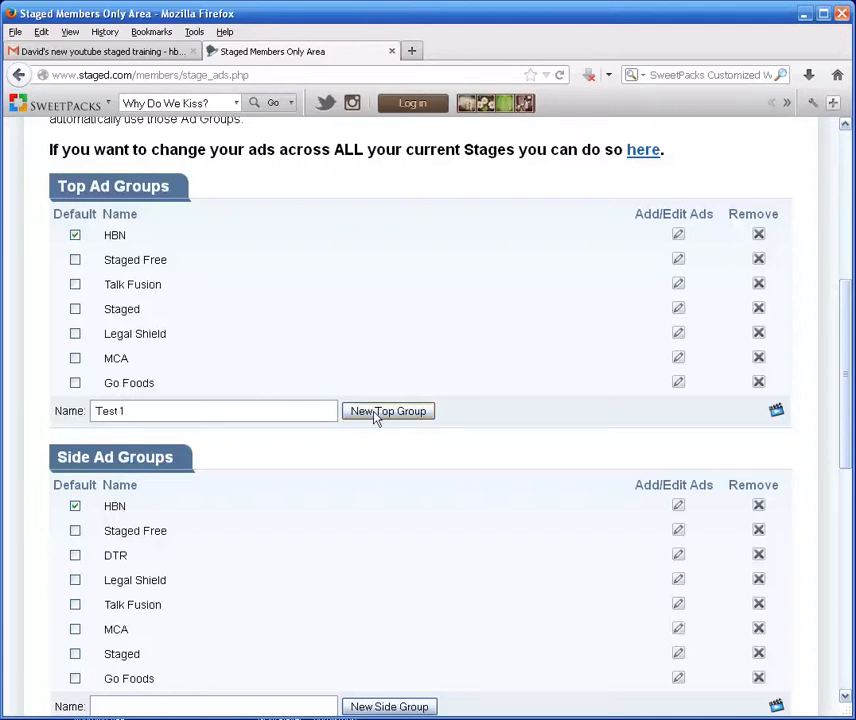
{"action": "left_click_drag", "start_coordinate": [129, 412], "coordinate": [85, 422]}
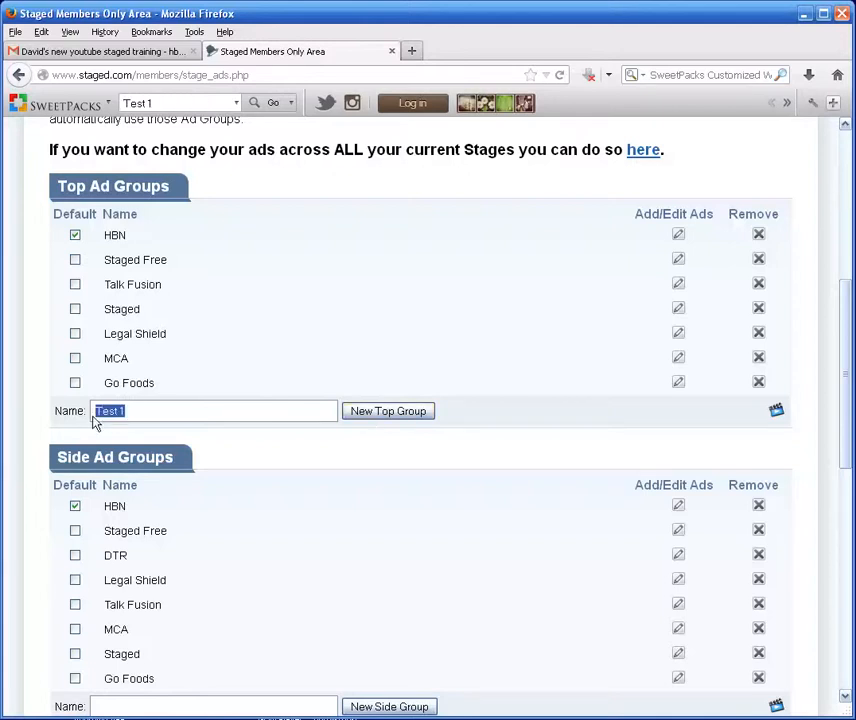
{"action": "right_click", "coordinate": [117, 413]}
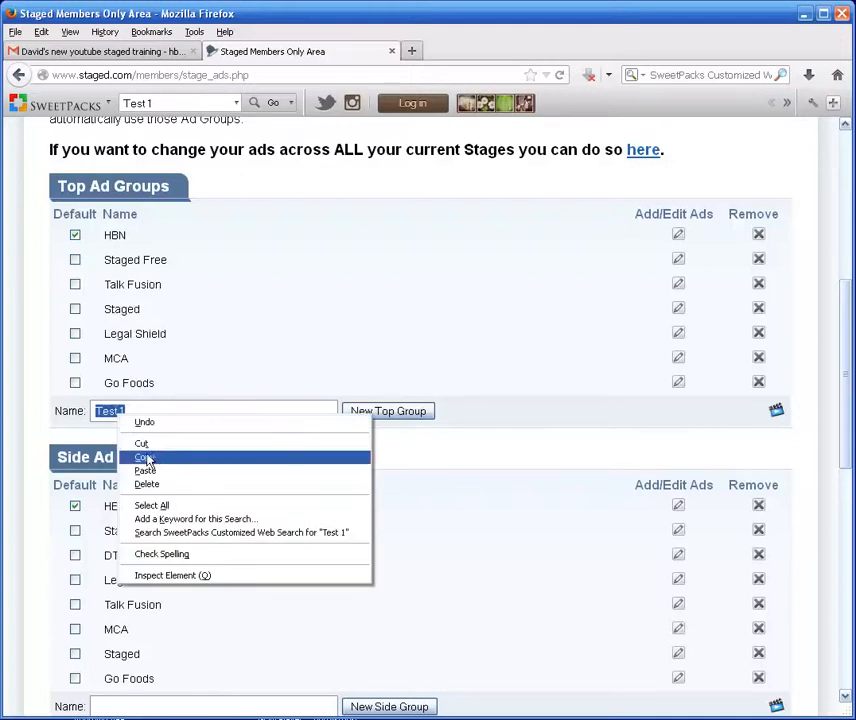
{"action": "left_click", "coordinate": [140, 459]}
{"action": "left_click", "coordinate": [388, 412]}
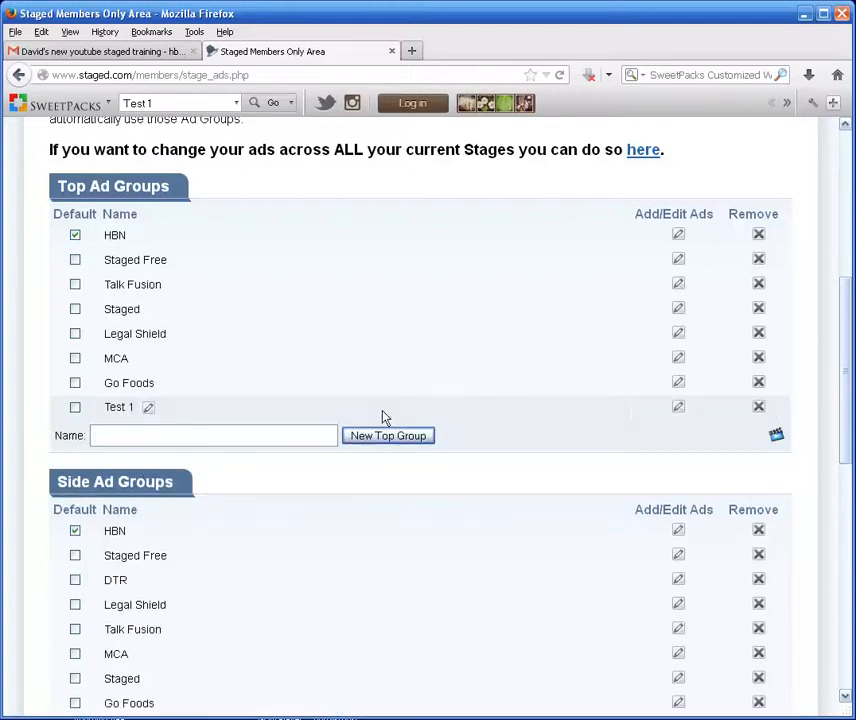
Step: Open the ads of the Test 1 top group and add all five Staged banners to it
{"action": "mouse_move", "coordinate": [118, 417]}
{"action": "left_click", "coordinate": [678, 408]}
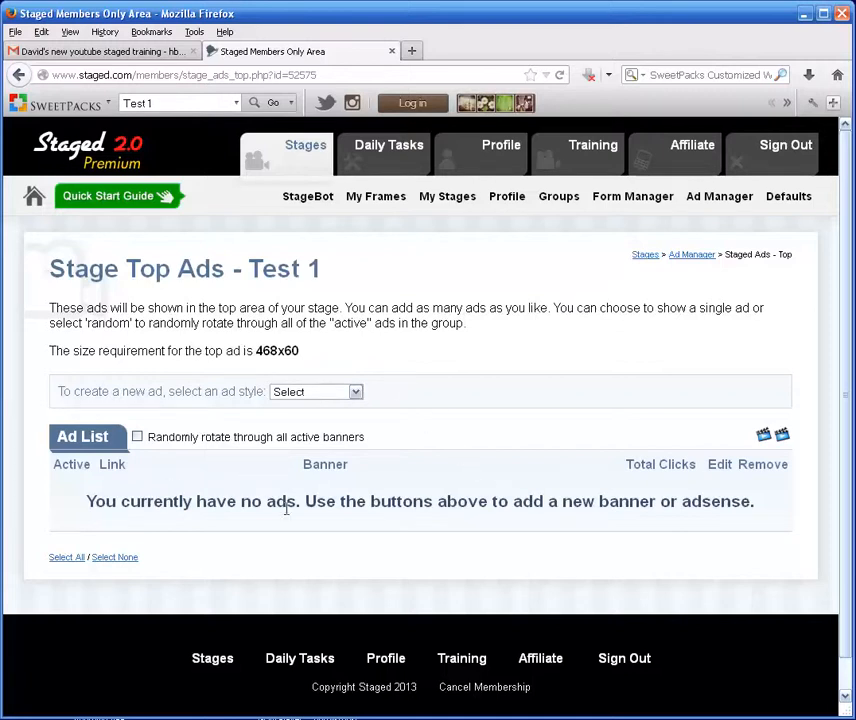
{"action": "left_click", "coordinate": [355, 393]}
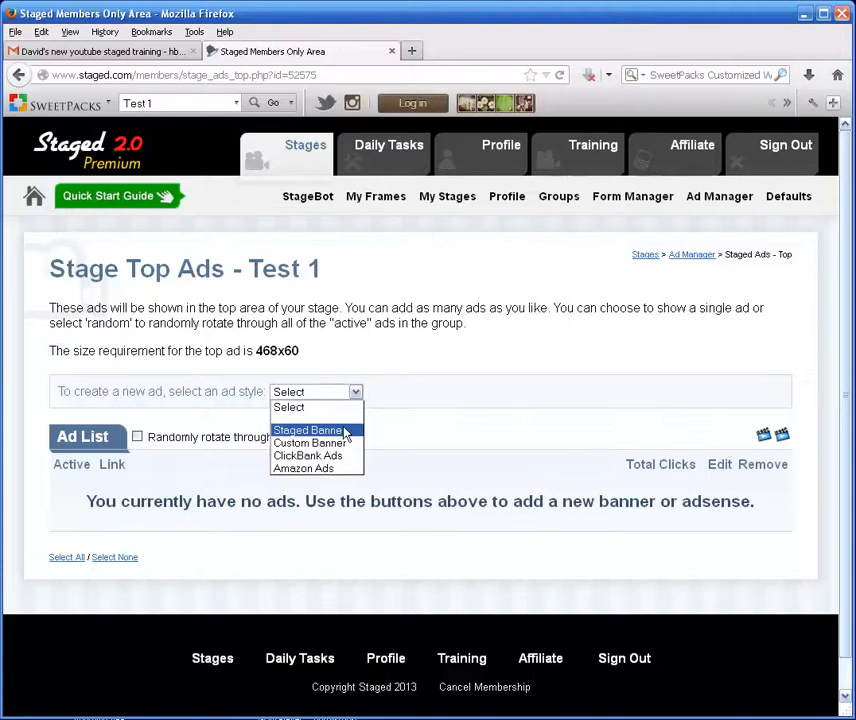
{"action": "left_click", "coordinate": [345, 433]}
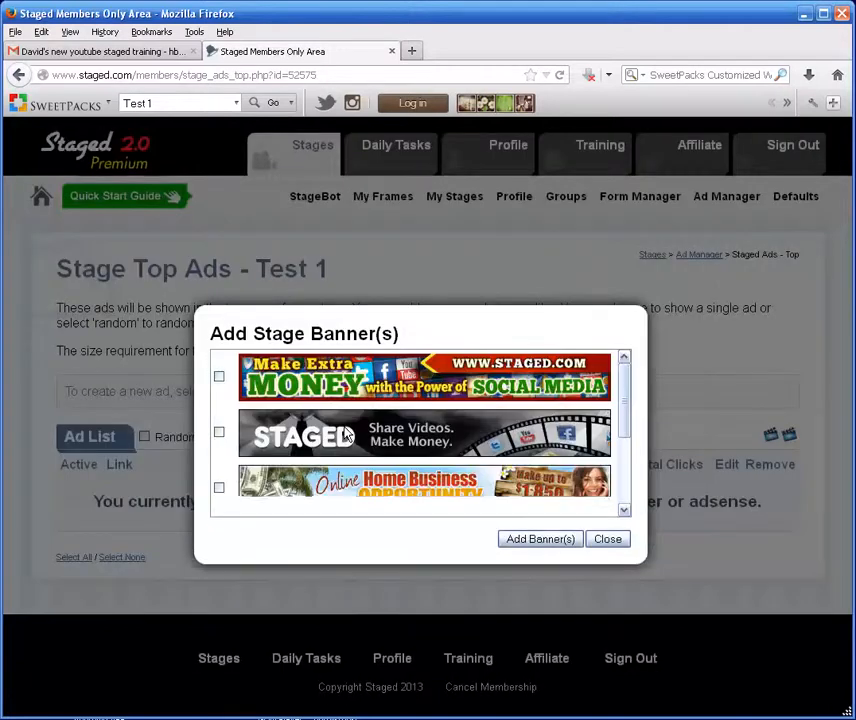
{"action": "left_click", "coordinate": [219, 379]}
{"action": "left_click", "coordinate": [219, 434]}
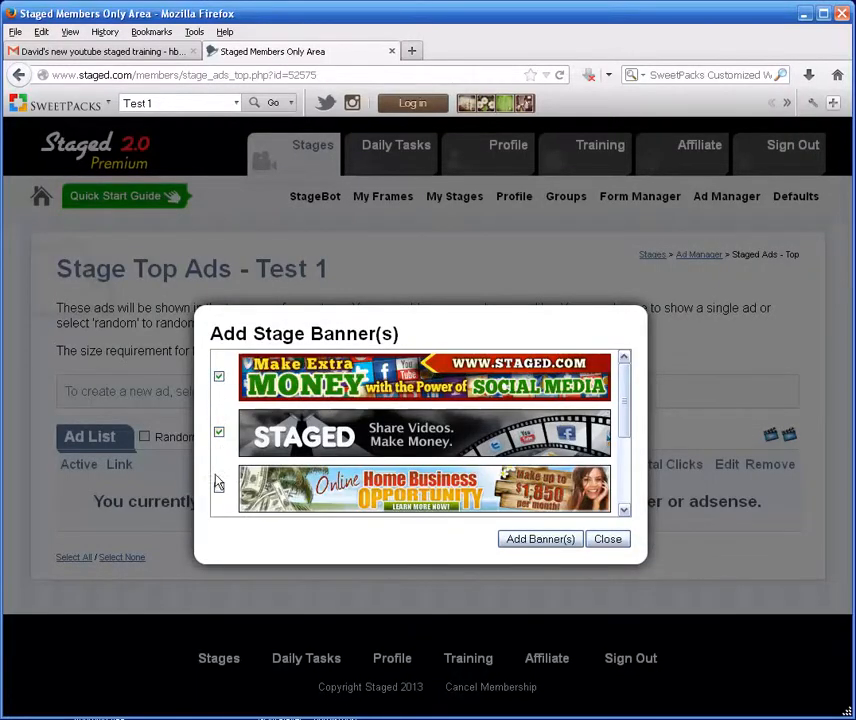
{"action": "left_click", "coordinate": [219, 488]}
{"action": "left_click_drag", "start_coordinate": [621, 428], "coordinate": [618, 493]}
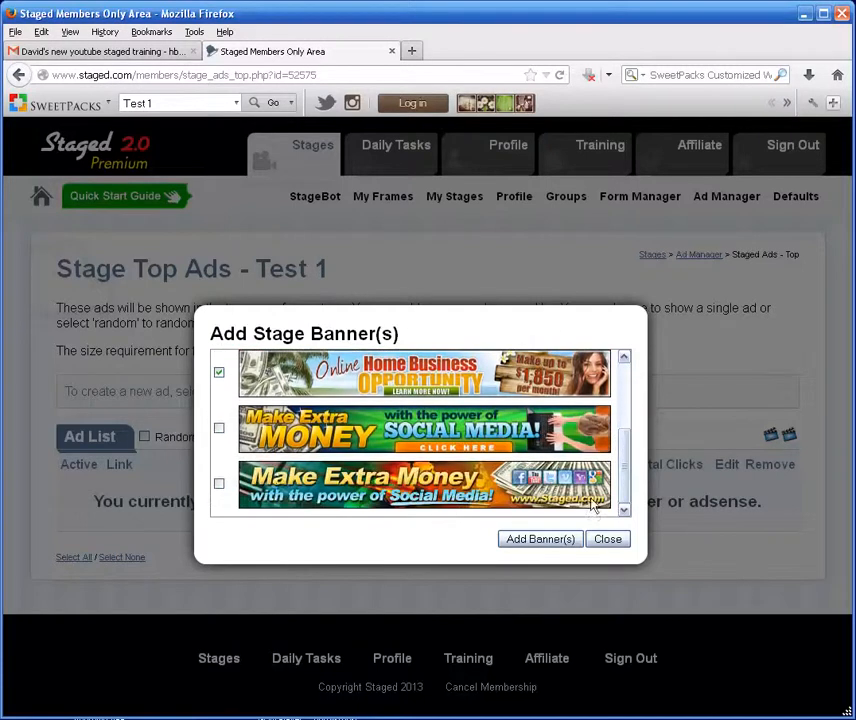
{"action": "left_click", "coordinate": [219, 483]}
{"action": "left_click", "coordinate": [540, 539]}
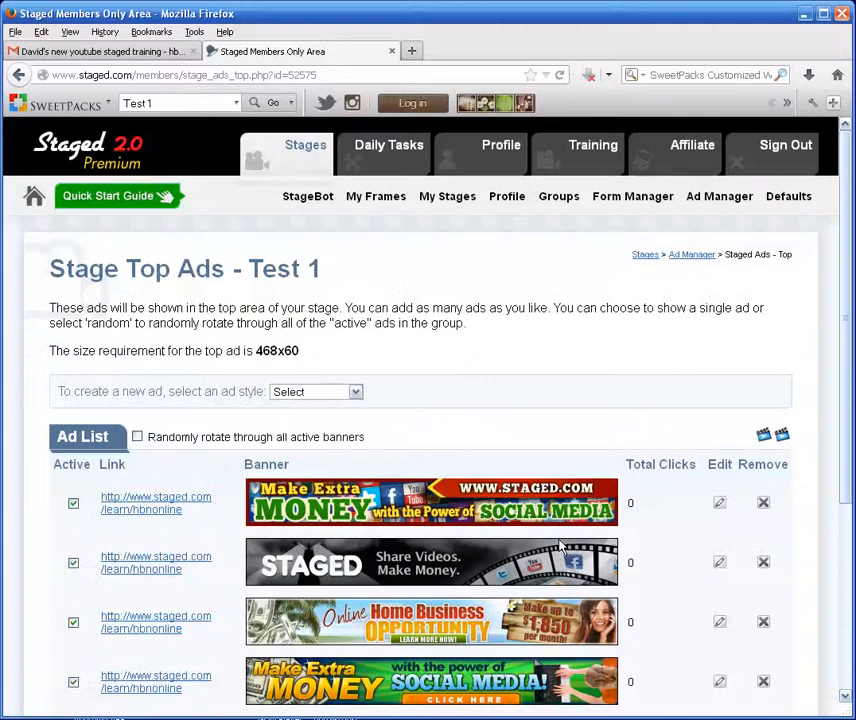
Step: Turn off random rotation of active banners and deactivate every banner except the first, "Make Extra Money with the Power of Social Media"
{"action": "scroll", "coordinate": [840, 450], "scroll_direction": "down", "scroll_amount": 3}
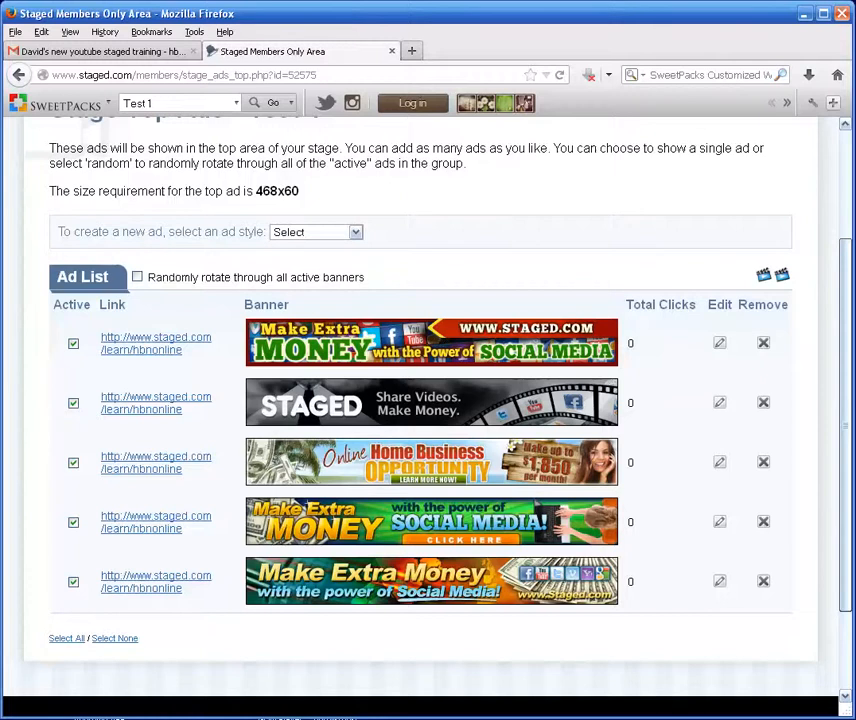
{"action": "left_click_drag", "start_coordinate": [845, 529], "coordinate": [845, 532]}
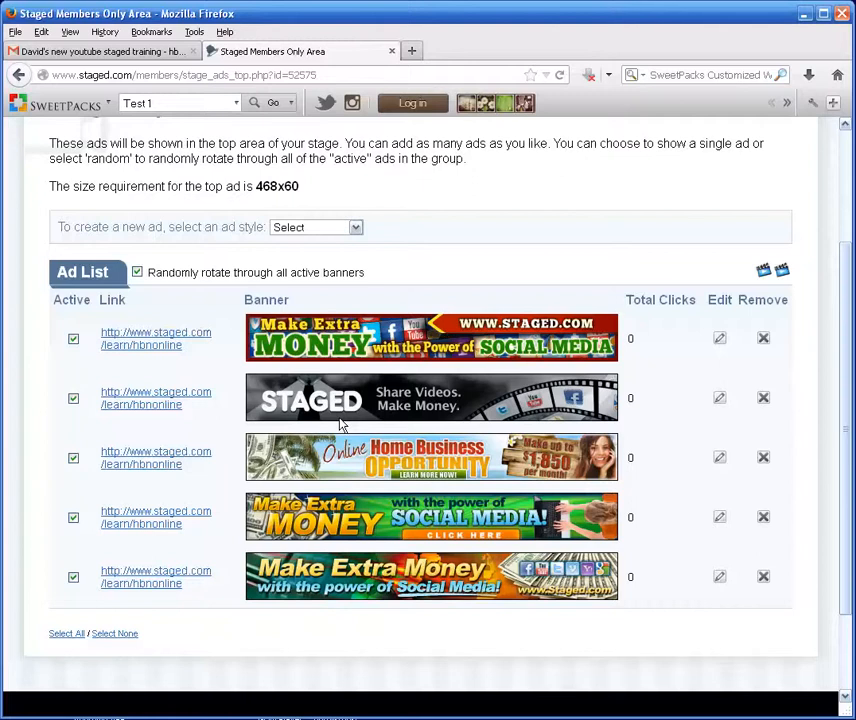
{"action": "left_click", "coordinate": [139, 275]}
{"action": "left_click", "coordinate": [73, 398]}
{"action": "left_click", "coordinate": [73, 458]}
{"action": "left_click", "coordinate": [74, 518]}
{"action": "left_click", "coordinate": [74, 577]}
Step: Open the first banner's details, review its redirect and image URLs, and save the banner without changes
{"action": "left_click", "coordinate": [720, 340]}
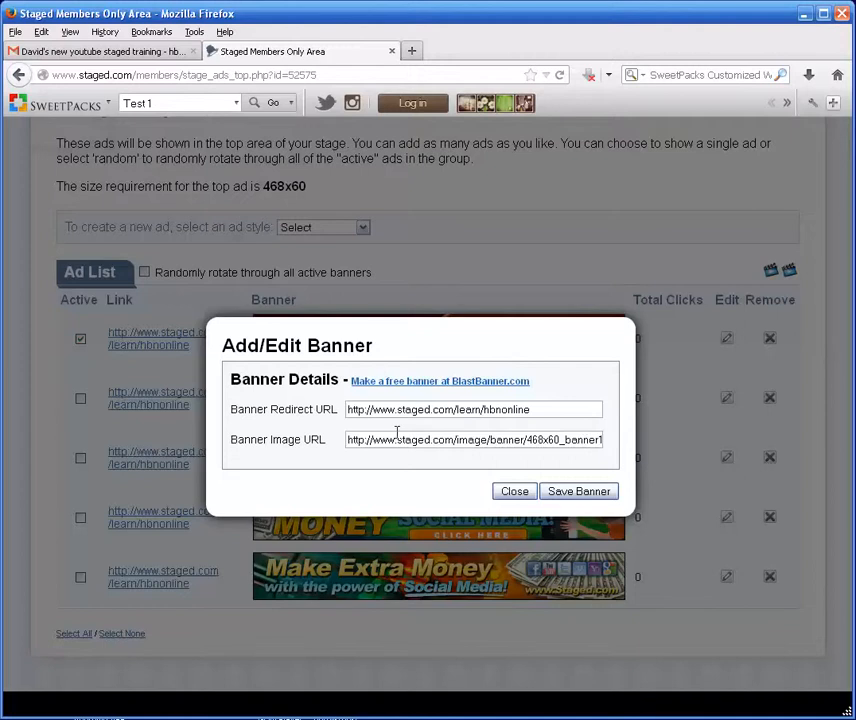
{"action": "left_click_drag", "start_coordinate": [408, 440], "coordinate": [494, 440]}
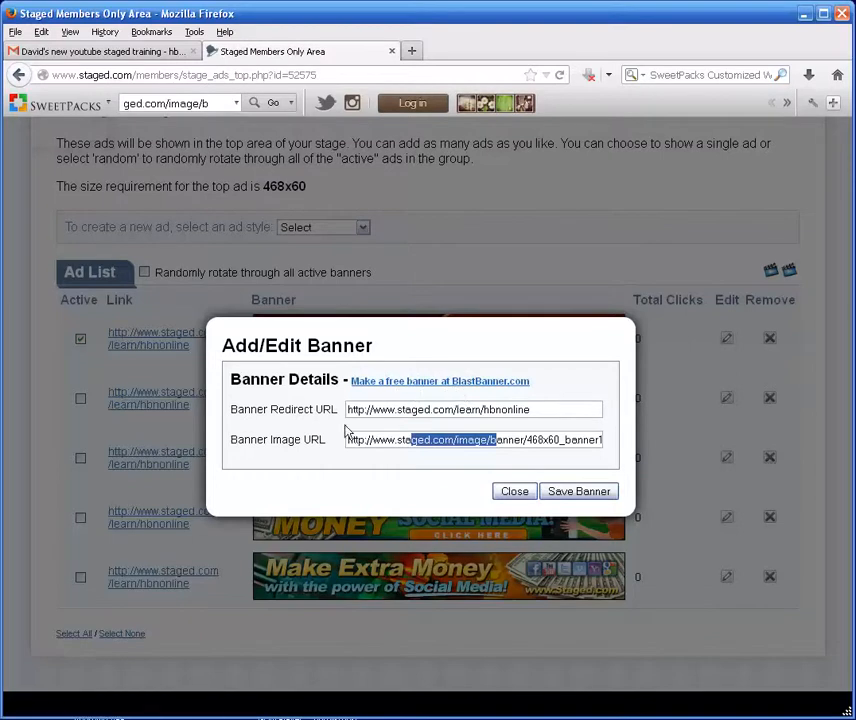
{"action": "left_click", "coordinate": [541, 410]}
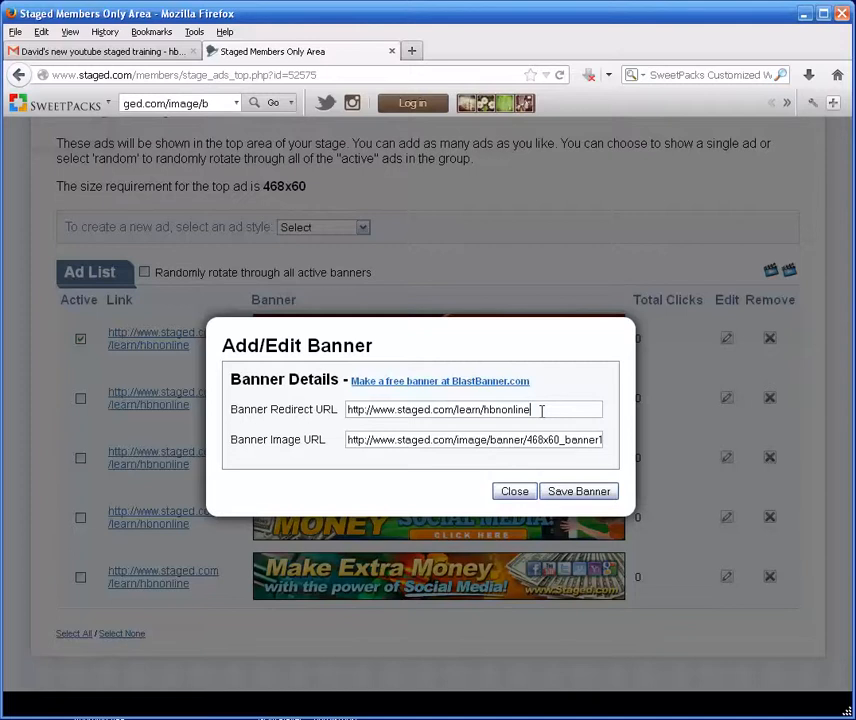
{"action": "left_click", "coordinate": [580, 493]}
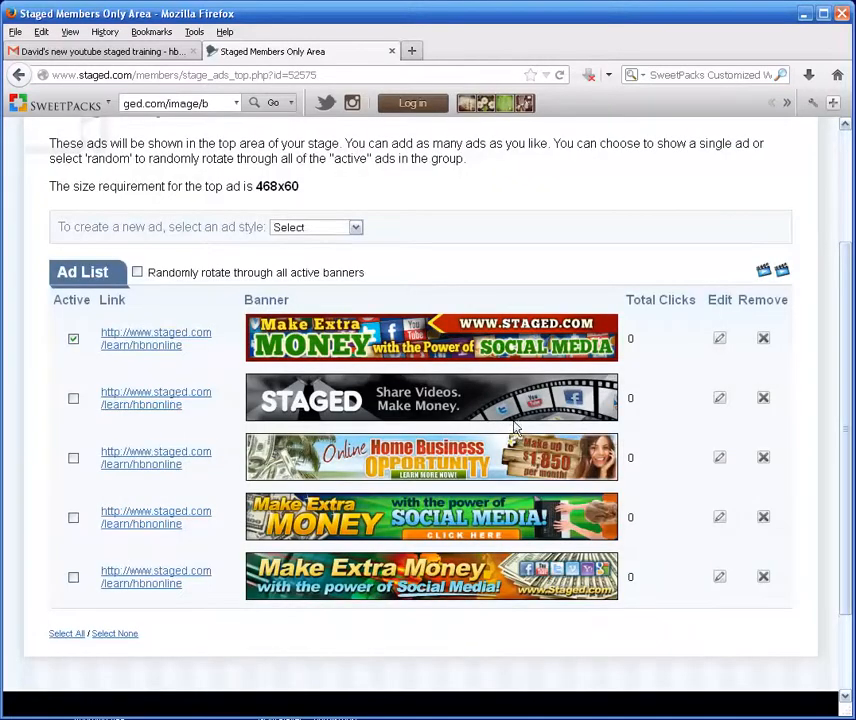
Step: Return to the Ad Manager and create a side ad group using the copied name "Test 1"
{"action": "left_click_drag", "start_coordinate": [847, 352], "coordinate": [849, 397]}
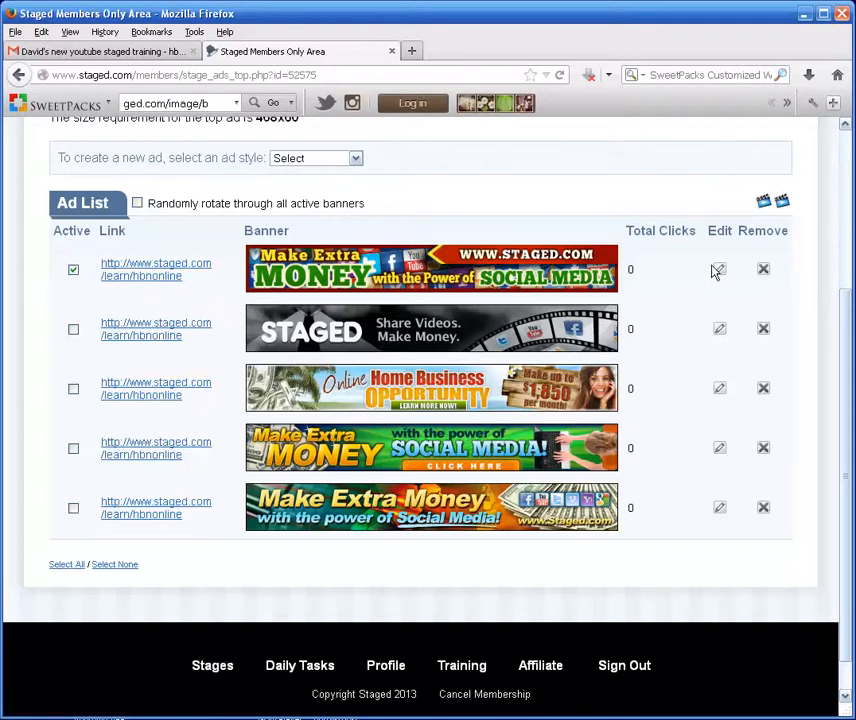
{"action": "left_click_drag", "start_coordinate": [846, 315], "coordinate": [848, 158]}
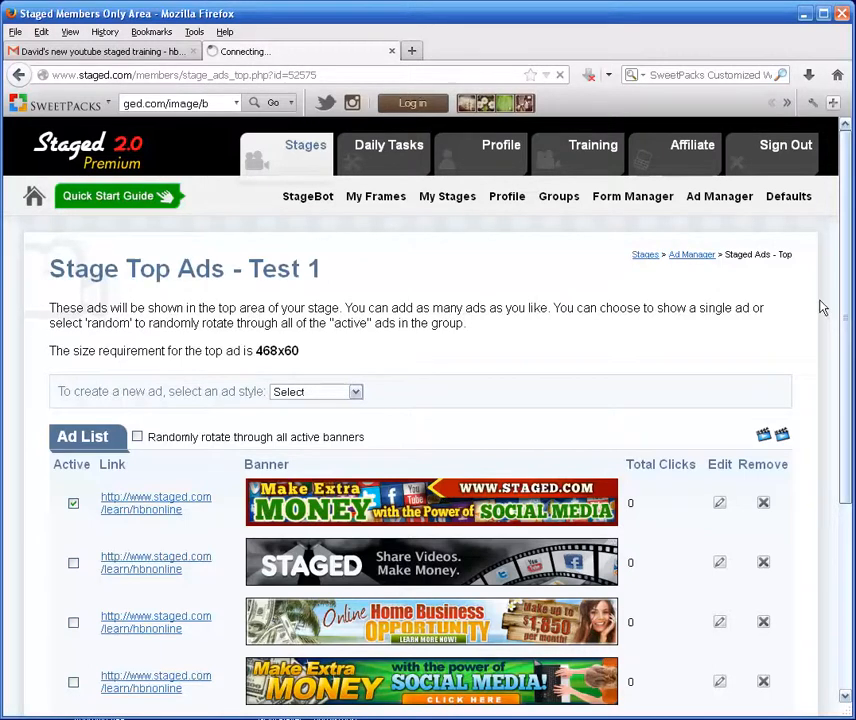
{"action": "scroll", "coordinate": [820, 305], "scroll_direction": "down", "scroll_amount": 1}
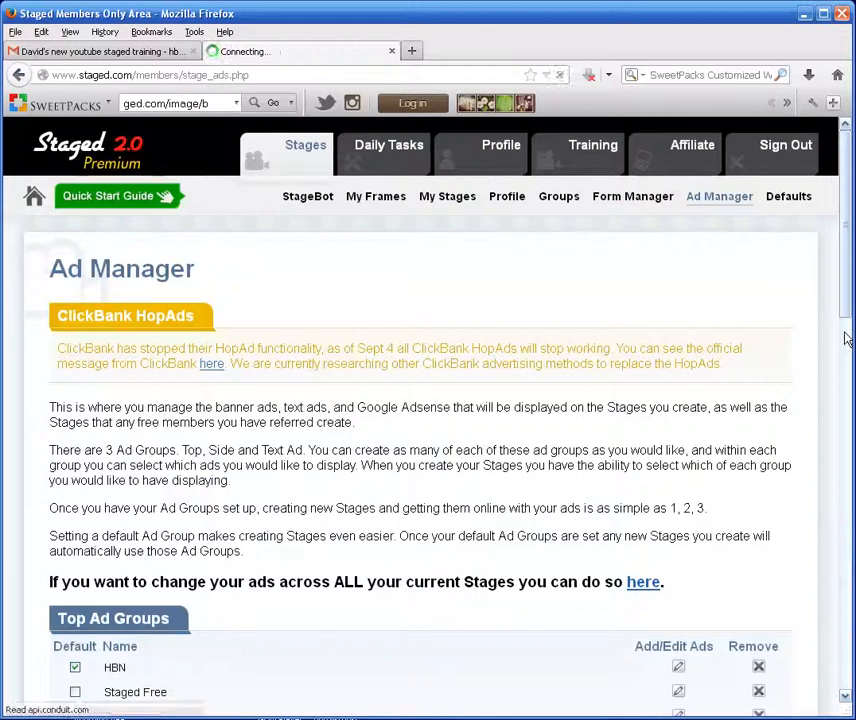
{"action": "scroll", "coordinate": [845, 338], "scroll_direction": "down", "scroll_amount": 9}
{"action": "left_click_drag", "start_coordinate": [845, 330], "coordinate": [831, 302]}
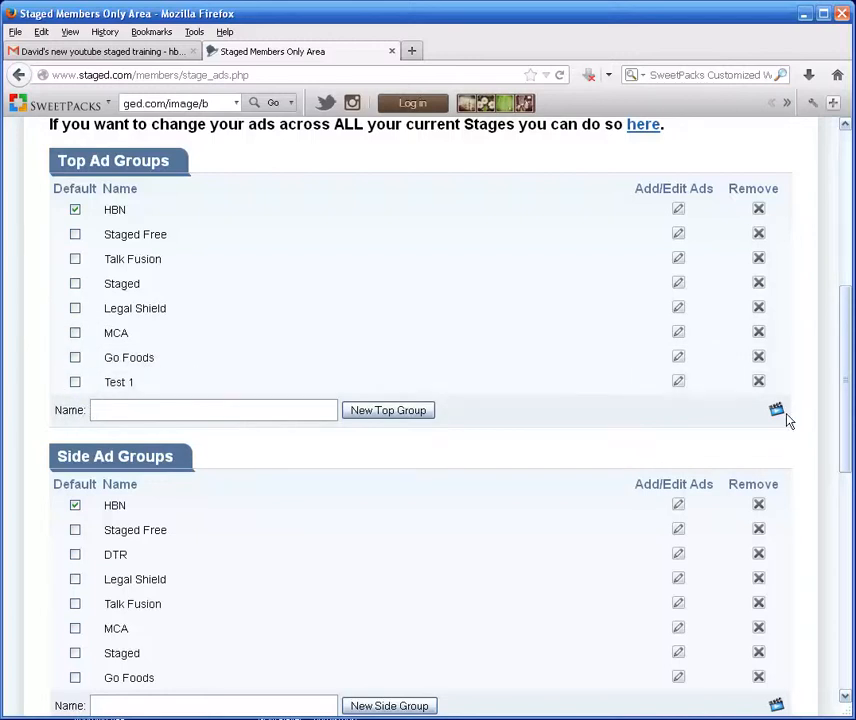
{"action": "left_click_drag", "start_coordinate": [846, 407], "coordinate": [843, 453]}
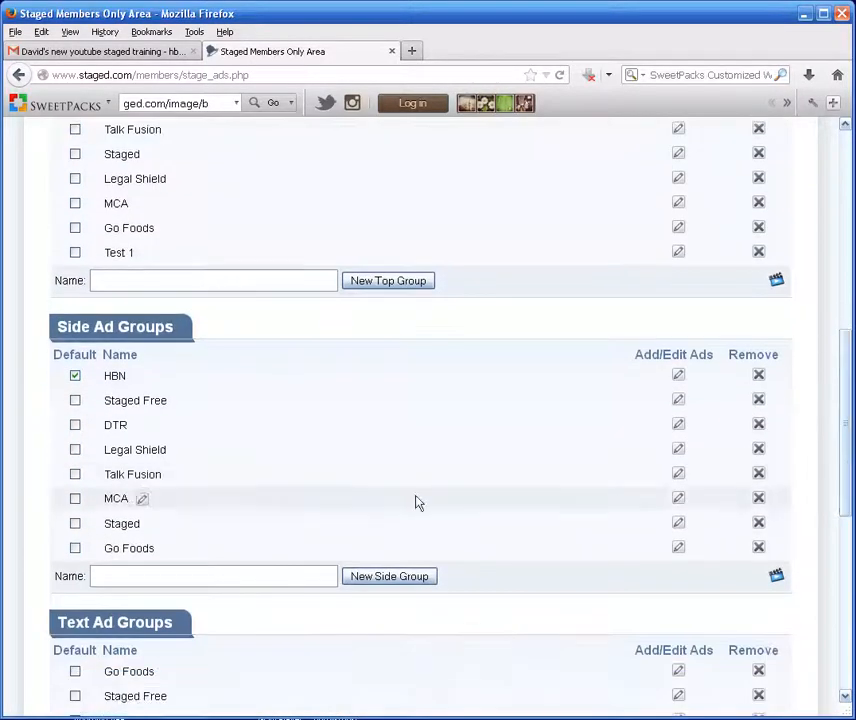
{"action": "right_click", "coordinate": [218, 580]}
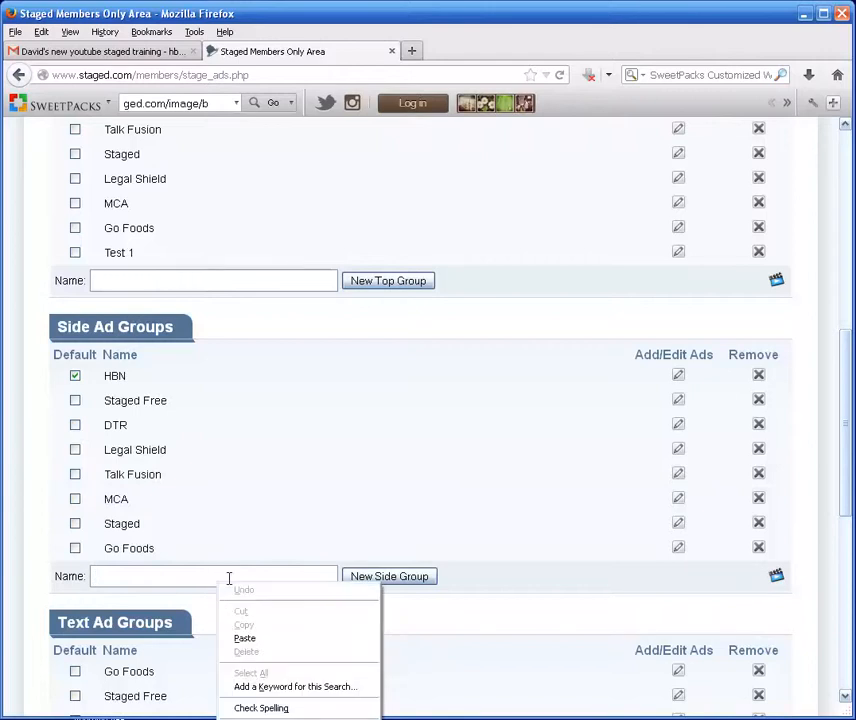
{"action": "left_click", "coordinate": [286, 644]}
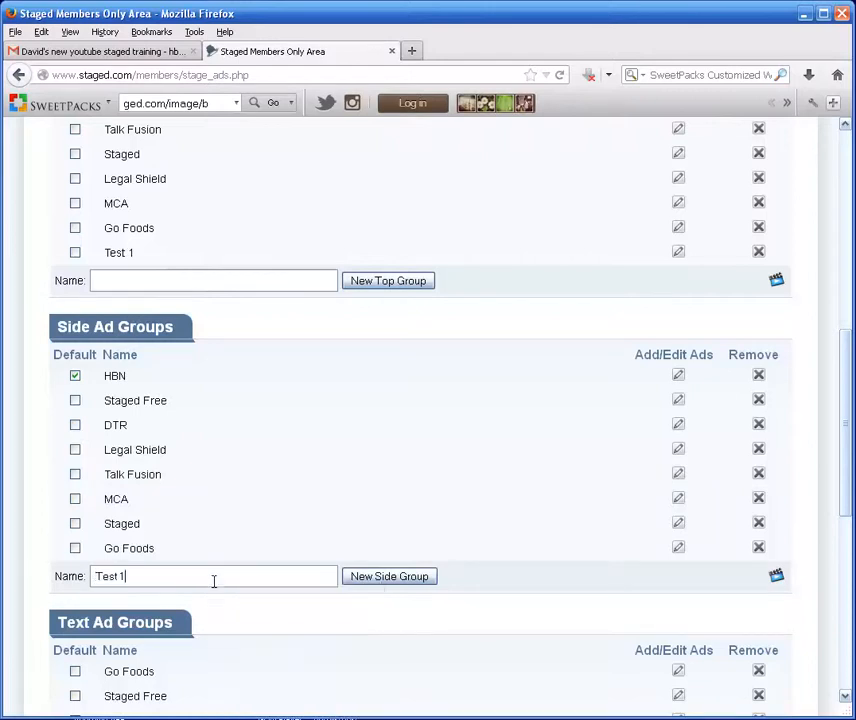
{"action": "left_click", "coordinate": [365, 580]}
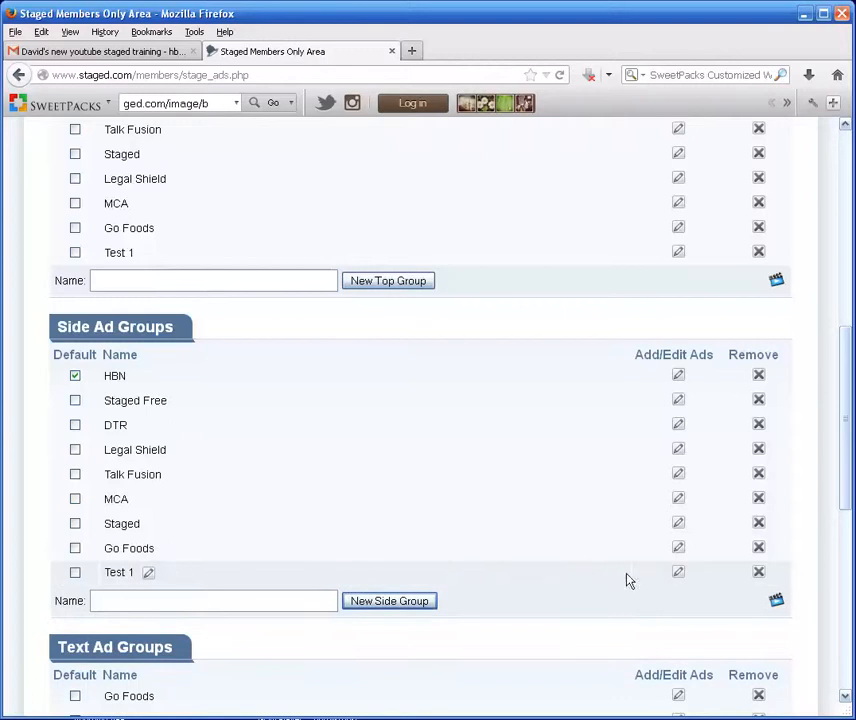
Step: Open the ads of the Test 1 side group and choose Staged Banner as the new ad style
{"action": "left_click", "coordinate": [679, 574]}
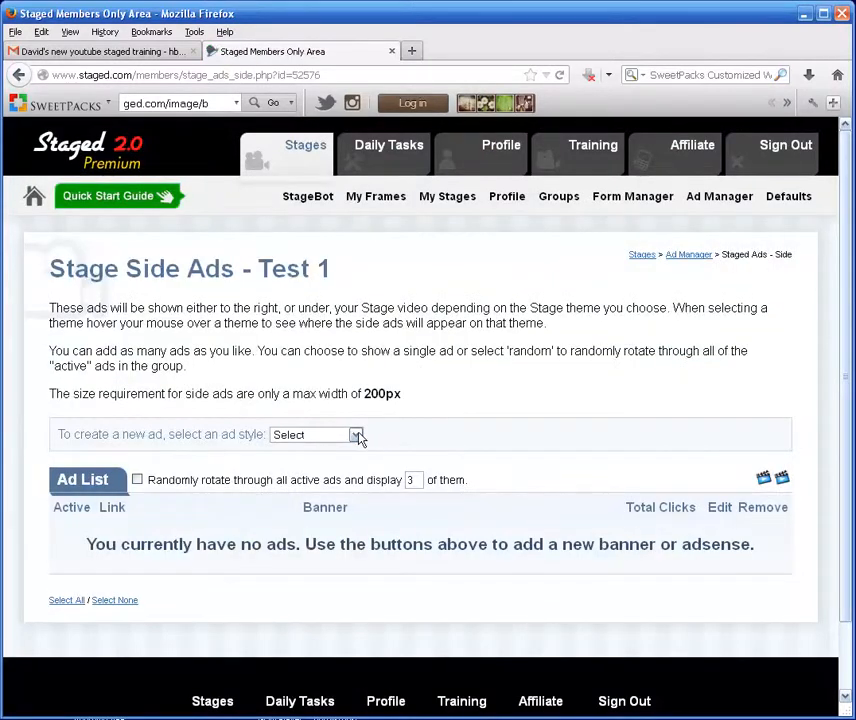
{"action": "left_click", "coordinate": [357, 436]}
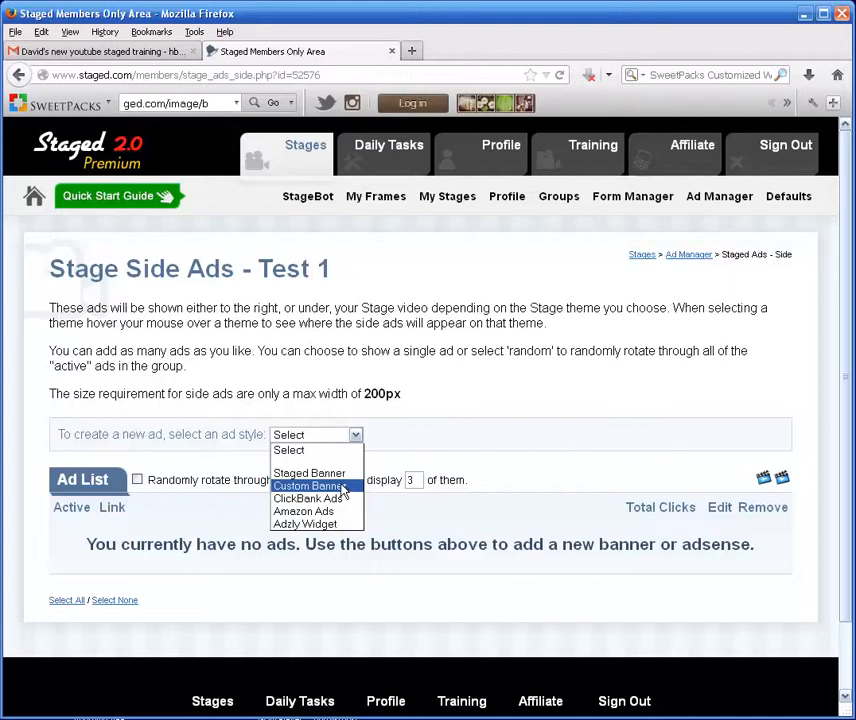
{"action": "left_click", "coordinate": [340, 474]}
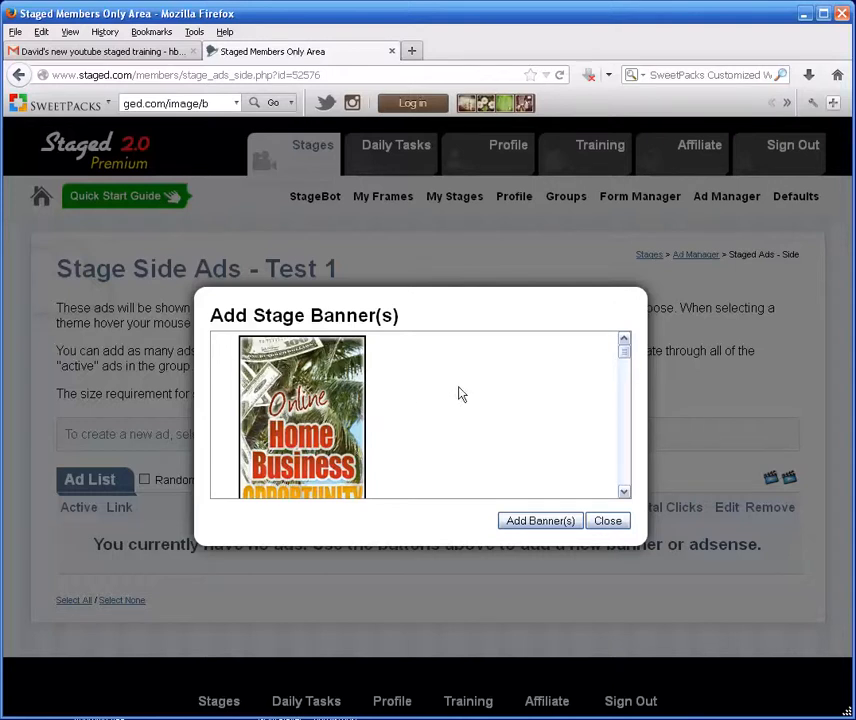
Step: Select the tall Online Home Business Opportunity banner and the red and blue "Share Videos. Make Money." Staged banners
{"action": "left_click_drag", "start_coordinate": [626, 358], "coordinate": [617, 378]}
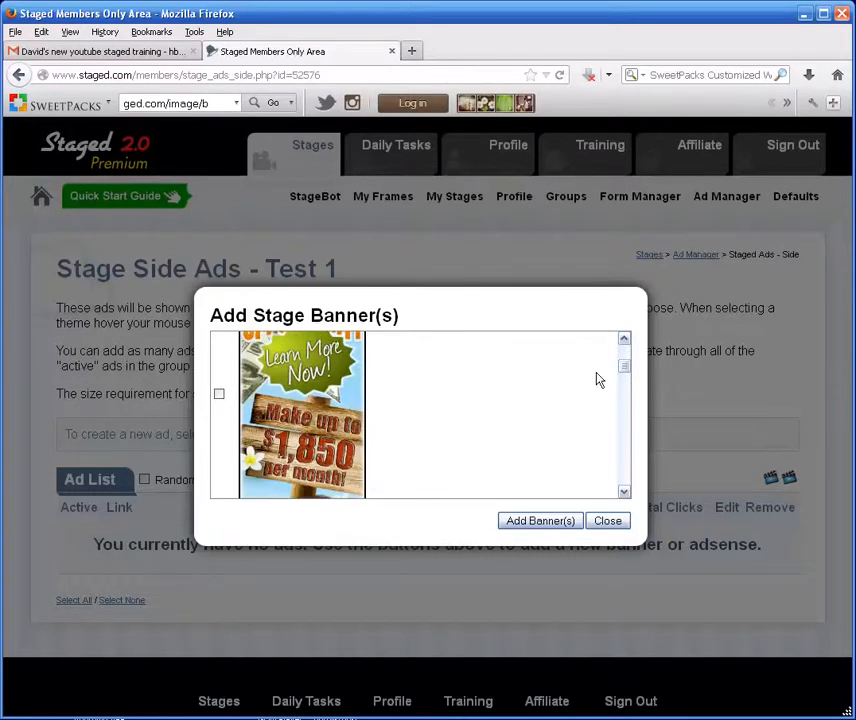
{"action": "left_click", "coordinate": [219, 396]}
{"action": "scroll", "coordinate": [626, 380], "scroll_direction": "down", "scroll_amount": 1}
{"action": "left_click_drag", "start_coordinate": [626, 378], "coordinate": [625, 398]}
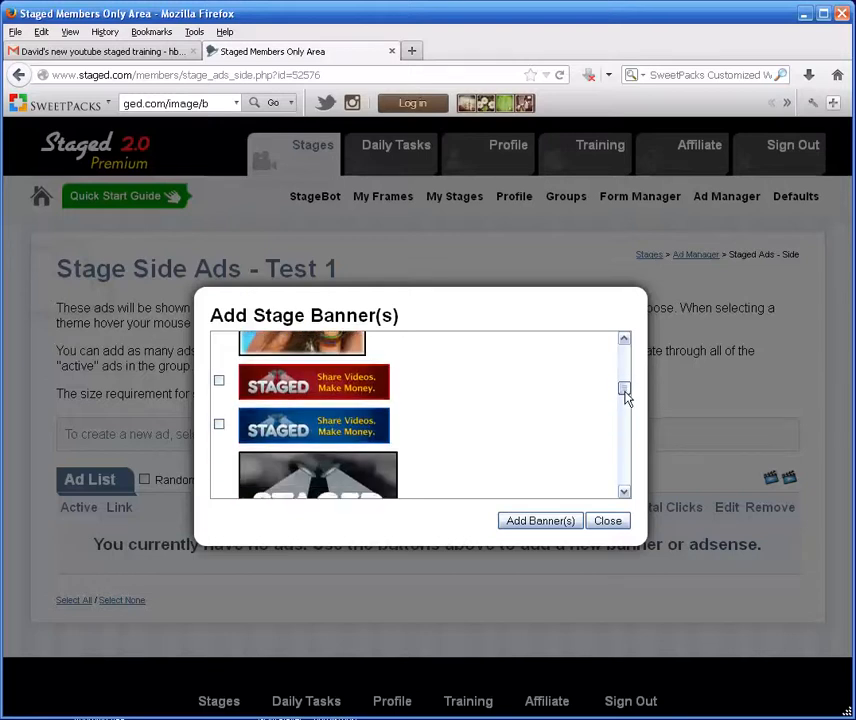
{"action": "left_click", "coordinate": [219, 381]}
{"action": "left_click", "coordinate": [219, 425]}
Step: Also select the square banners for black Staged, Online Home Business, Facebook and YouTube
{"action": "left_click_drag", "start_coordinate": [626, 395], "coordinate": [625, 410]}
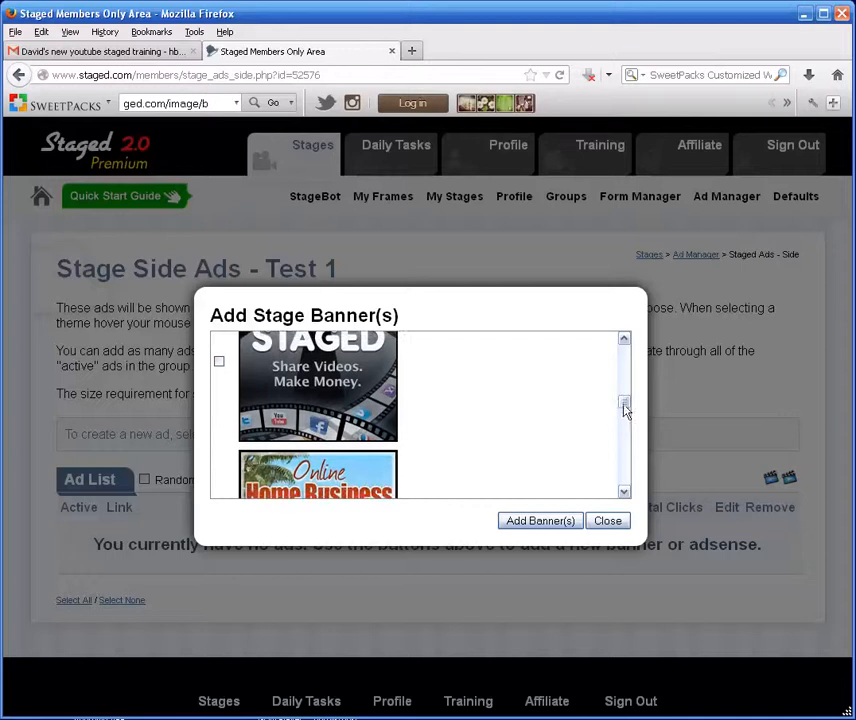
{"action": "left_click", "coordinate": [219, 363]}
{"action": "left_click_drag", "start_coordinate": [625, 406], "coordinate": [625, 418]}
{"action": "left_click", "coordinate": [220, 412]}
{"action": "left_click_drag", "start_coordinate": [630, 420], "coordinate": [625, 432]}
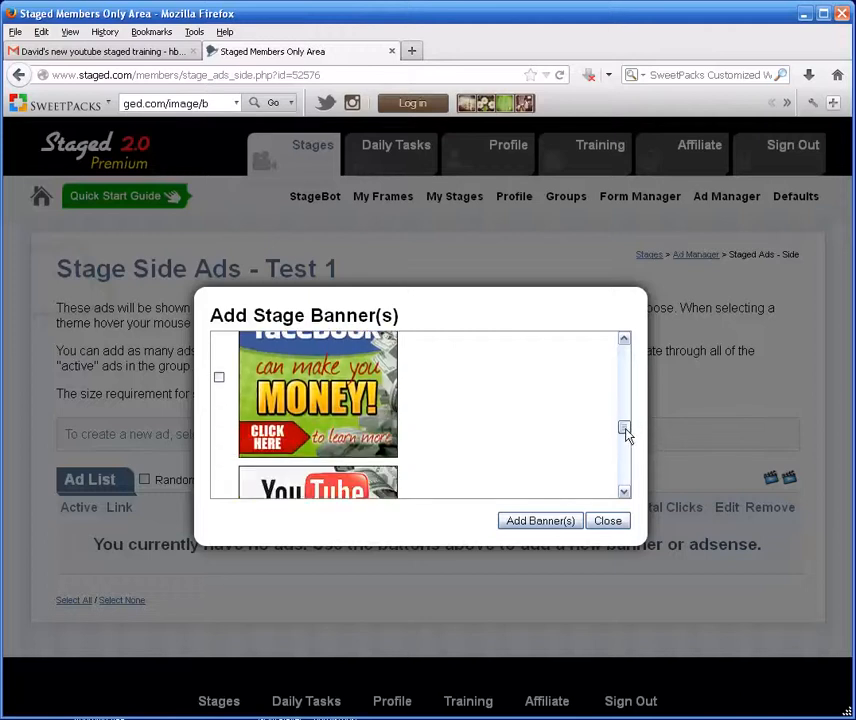
{"action": "left_click", "coordinate": [220, 382]}
{"action": "left_click_drag", "start_coordinate": [625, 432], "coordinate": [623, 446]}
{"action": "left_click", "coordinate": [220, 379]}
Step: Select the three square Discover Staged banners and add all selected banners to the Test 1 side group
{"action": "left_click_drag", "start_coordinate": [620, 443], "coordinate": [617, 457]}
{"action": "left_click", "coordinate": [219, 436]}
{"action": "left_click_drag", "start_coordinate": [625, 455], "coordinate": [625, 468]}
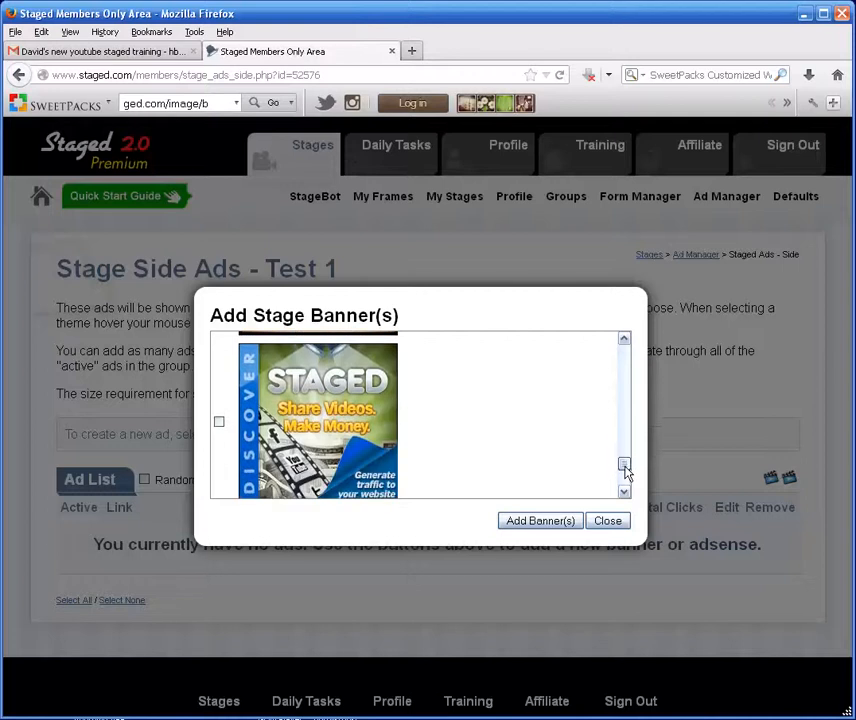
{"action": "left_click", "coordinate": [220, 423]}
{"action": "left_click_drag", "start_coordinate": [621, 464], "coordinate": [621, 484]}
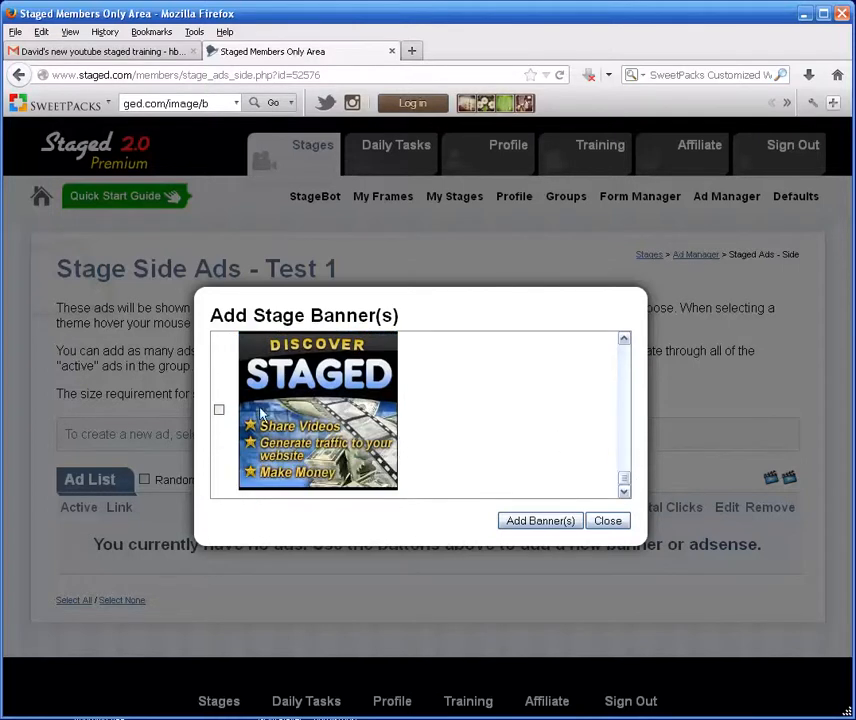
{"action": "left_click", "coordinate": [219, 411]}
{"action": "left_click", "coordinate": [566, 521]}
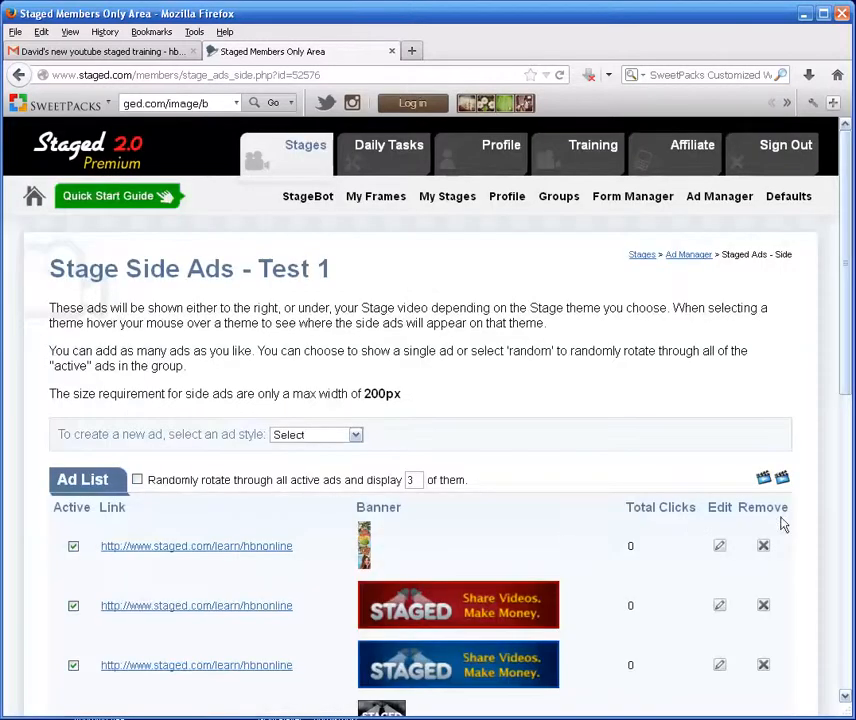
Step: Deactivate every ad in the Test 1 side group except the Facebook and YouTube banners
{"action": "scroll", "coordinate": [428, 420], "scroll_direction": "down", "scroll_amount": 5}
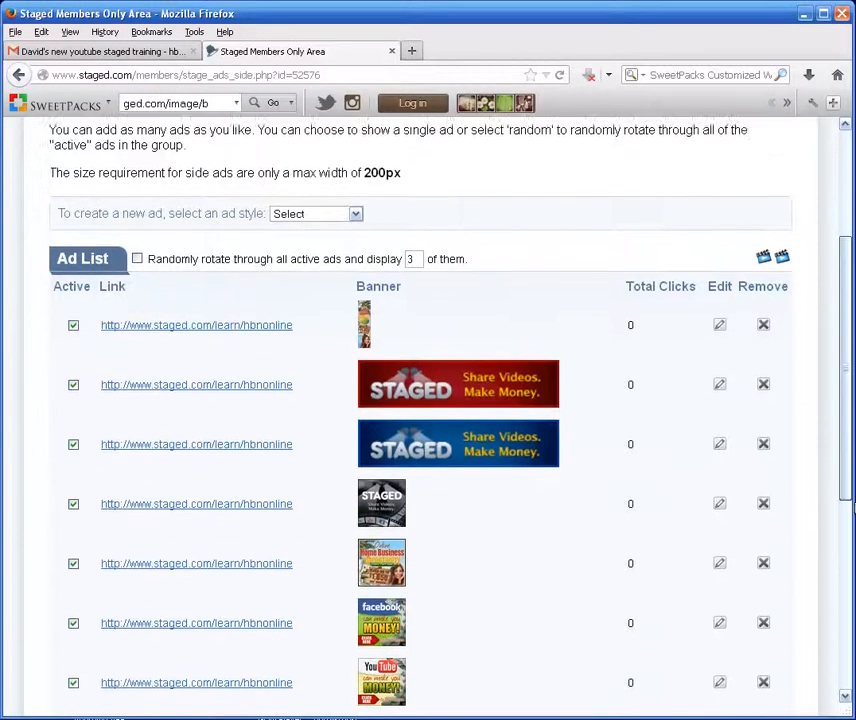
{"action": "scroll", "coordinate": [428, 420], "scroll_direction": "down", "scroll_amount": 2}
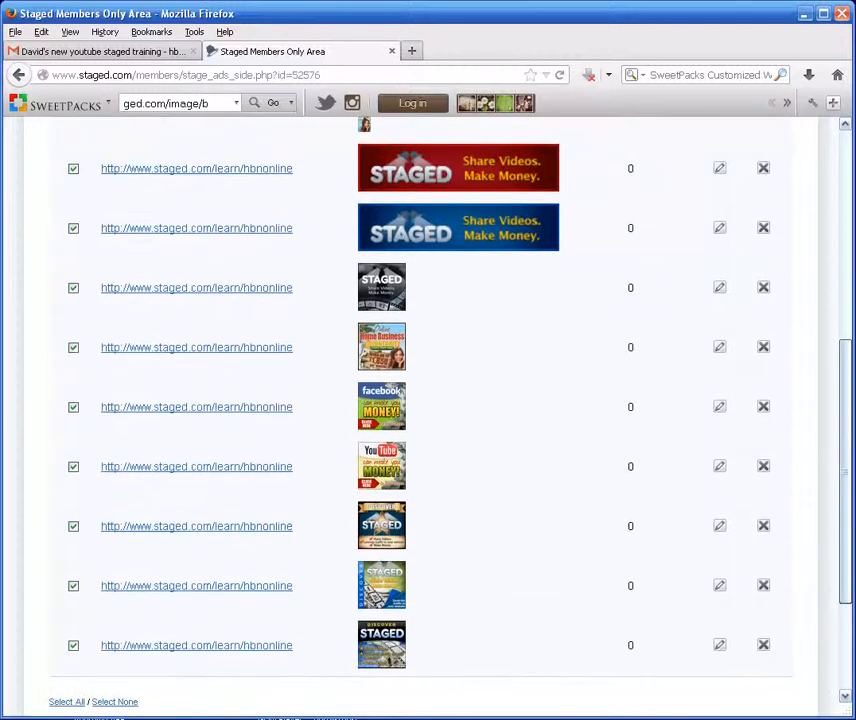
{"action": "scroll", "coordinate": [428, 420], "scroll_direction": "up", "scroll_amount": 2}
{"action": "scroll", "coordinate": [428, 420], "scroll_direction": "down", "scroll_amount": 1}
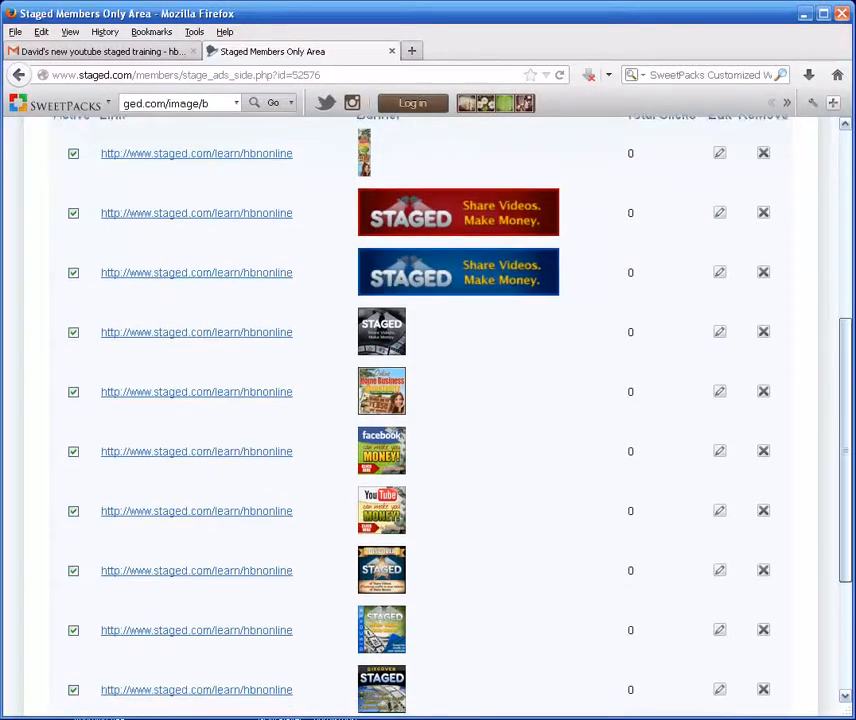
{"action": "scroll", "coordinate": [428, 420], "scroll_direction": "up", "scroll_amount": 3}
{"action": "scroll", "coordinate": [763, 457], "scroll_direction": "up", "scroll_amount": 1}
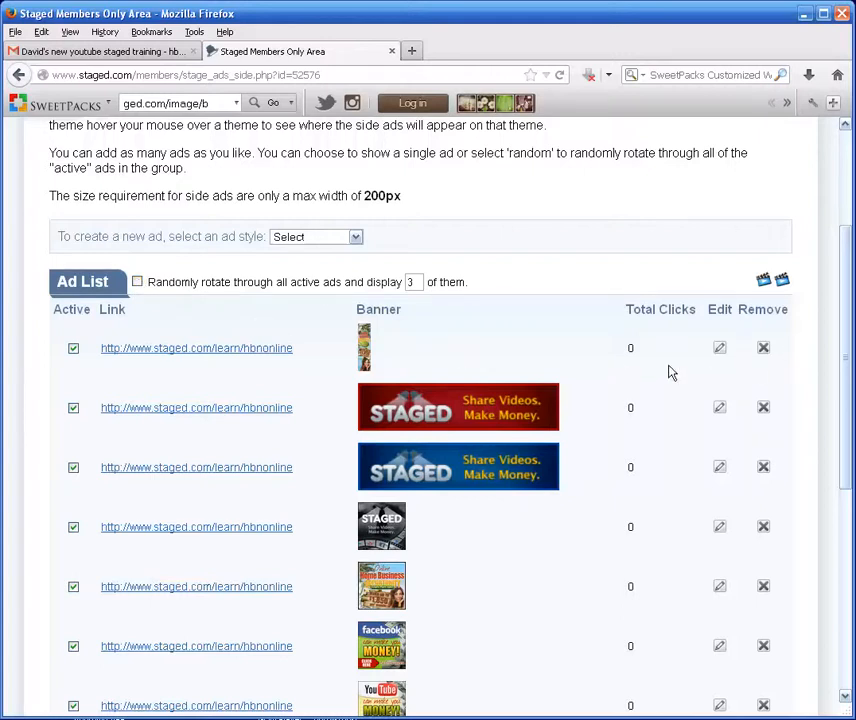
{"action": "left_click_drag", "start_coordinate": [849, 376], "coordinate": [850, 412]}
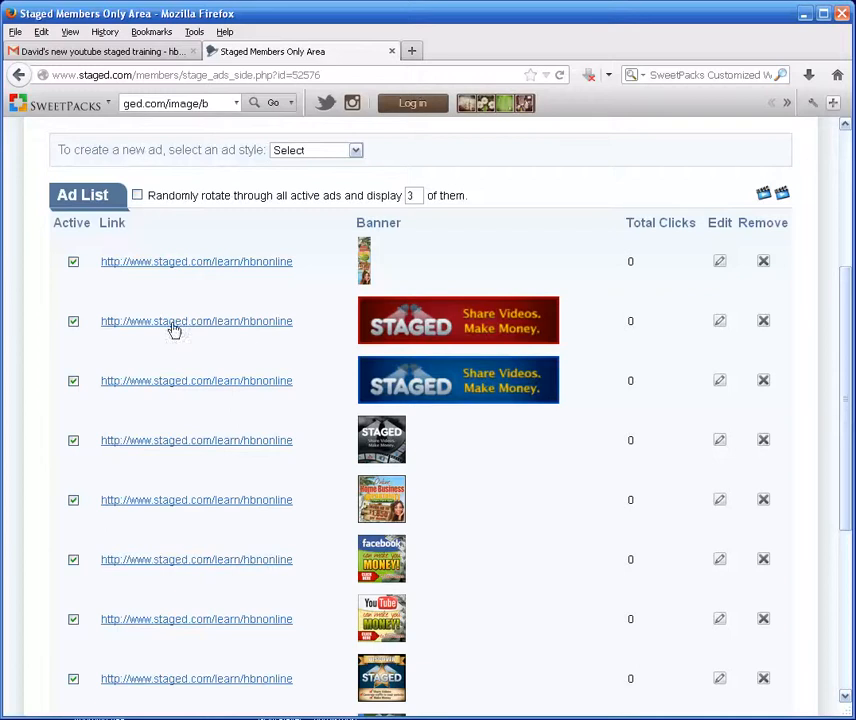
{"action": "left_click", "coordinate": [73, 262]}
{"action": "left_click", "coordinate": [73, 321]}
{"action": "left_click", "coordinate": [73, 381]}
{"action": "left_click", "coordinate": [73, 441]}
{"action": "left_click", "coordinate": [73, 500]}
{"action": "left_click", "coordinate": [73, 679]}
{"action": "left_click_drag", "start_coordinate": [846, 527], "coordinate": [828, 641]}
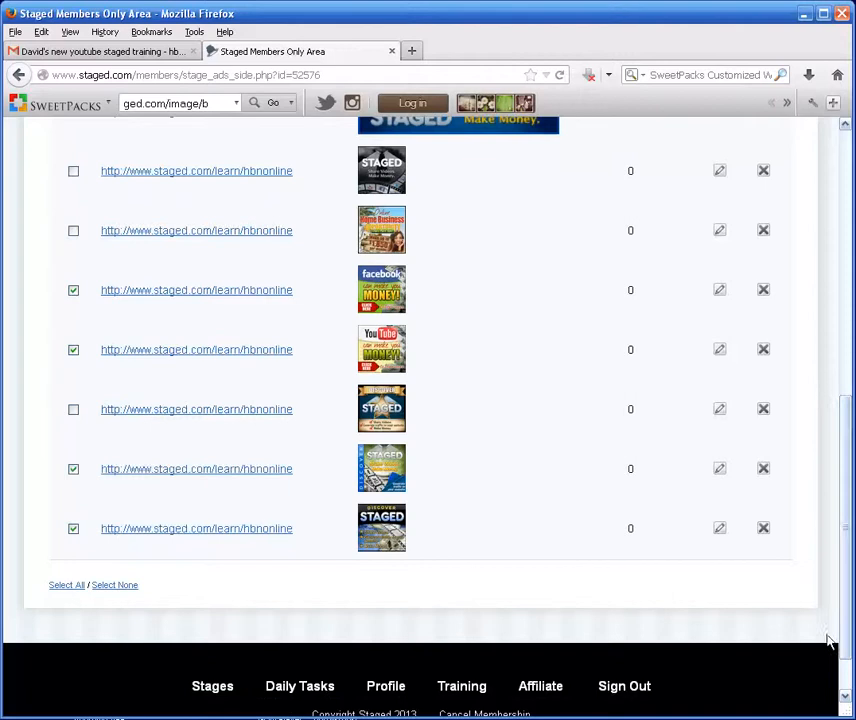
{"action": "left_click", "coordinate": [74, 471]}
{"action": "left_click", "coordinate": [73, 530]}
Step: Review the redirect and image URLs of the Facebook and YouTube banners, saving each banner without changes
{"action": "left_click", "coordinate": [719, 291]}
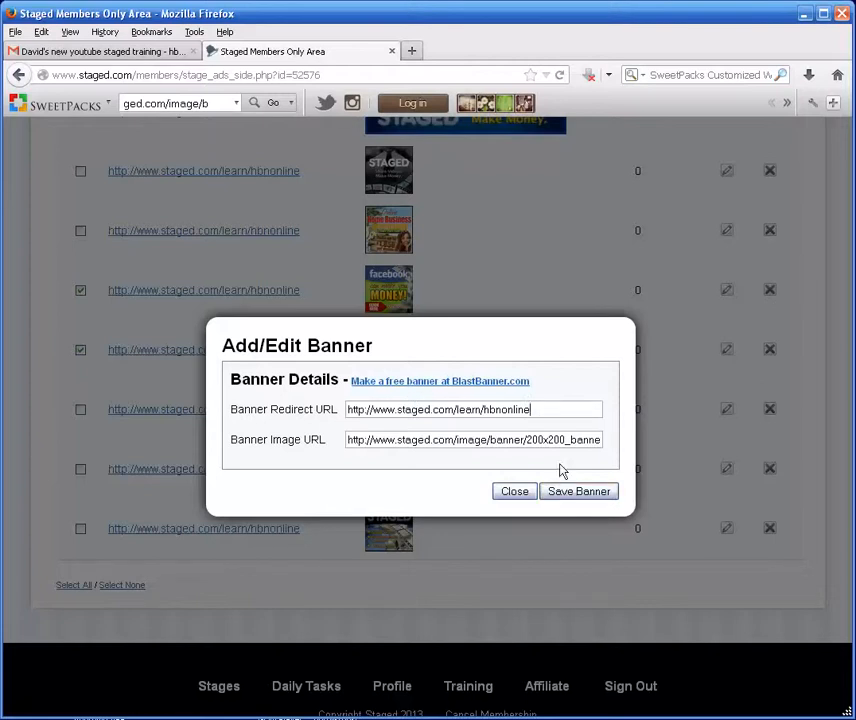
{"action": "left_click", "coordinate": [578, 497]}
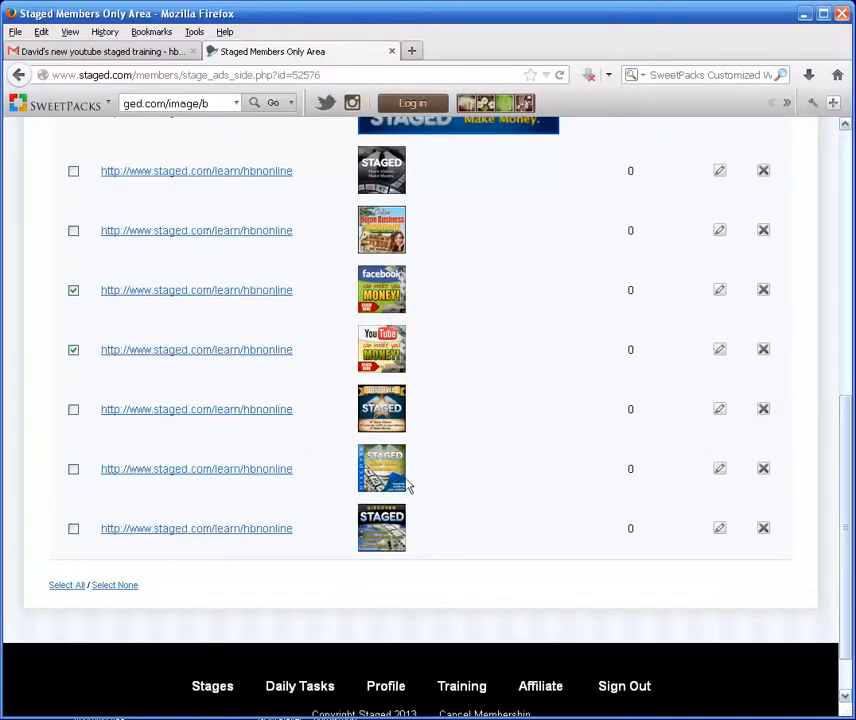
{"action": "left_click", "coordinate": [720, 352]}
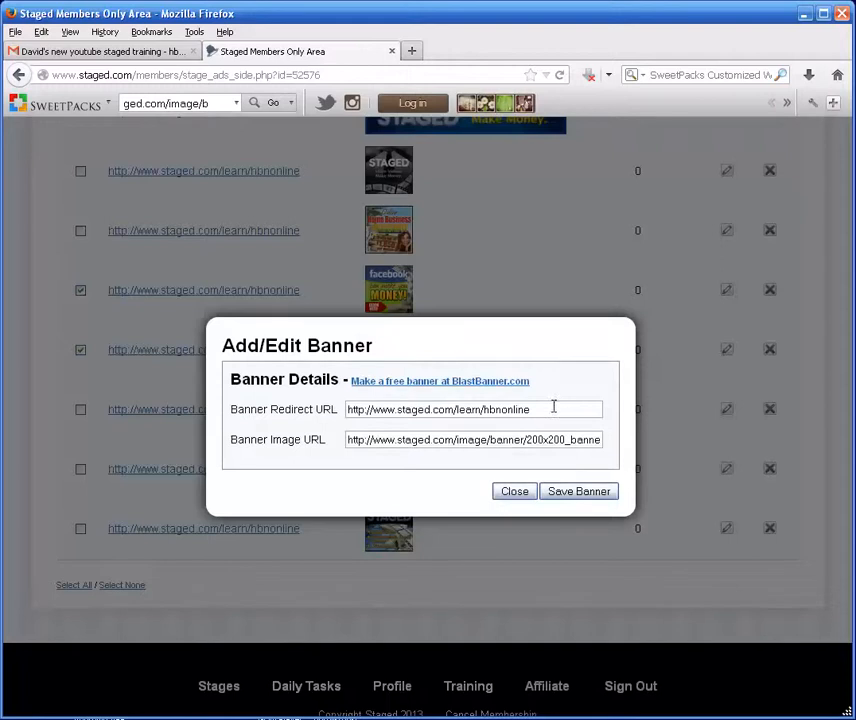
{"action": "left_click", "coordinate": [572, 493]}
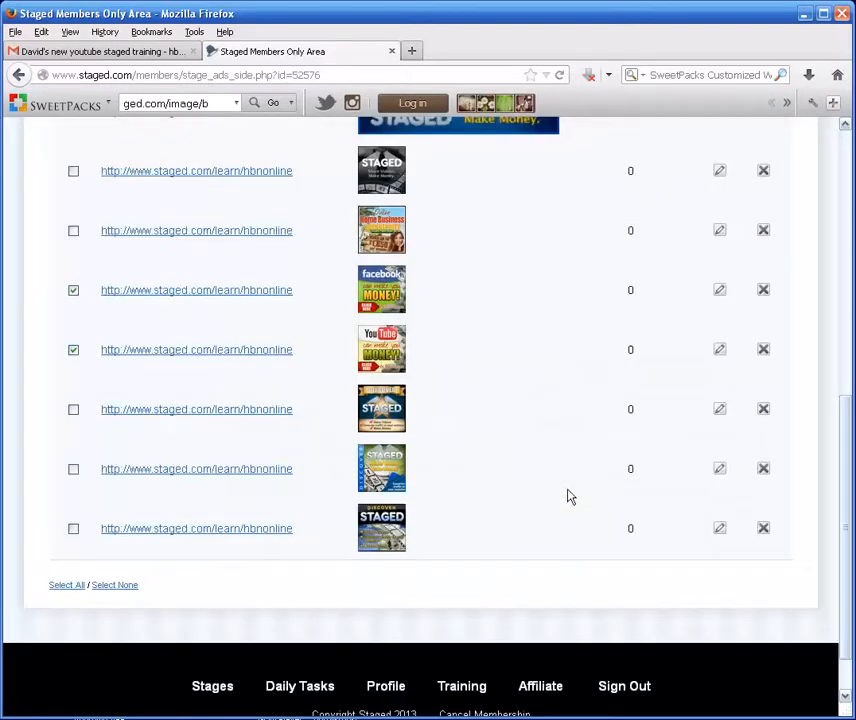
Step: Return to the Ad Manager and create a text ad group using the copied name "Test 1"
{"action": "scroll", "coordinate": [847, 430], "scroll_direction": "up", "scroll_amount": 10}
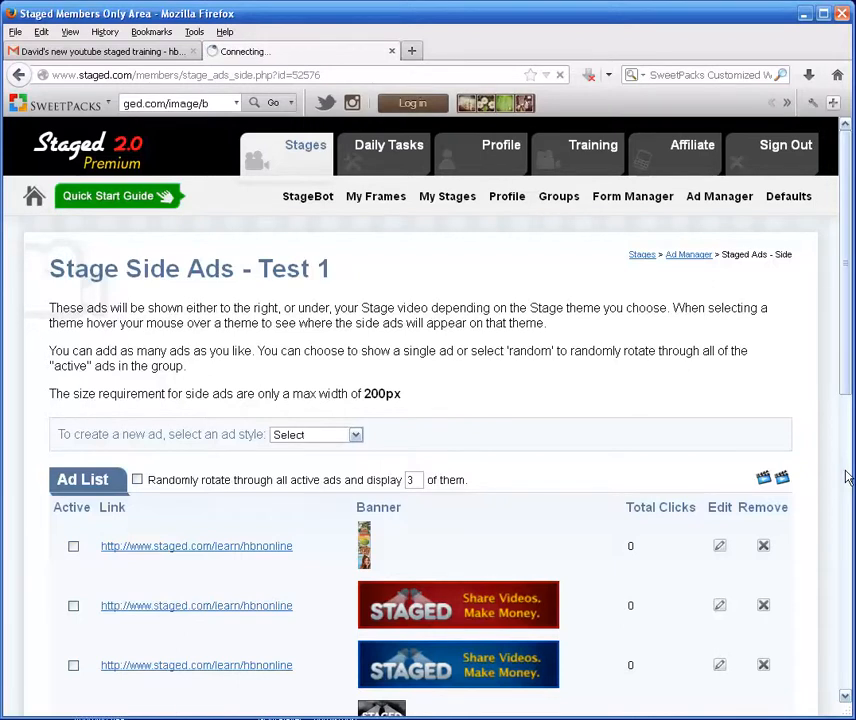
{"action": "left_click", "coordinate": [845, 477]}
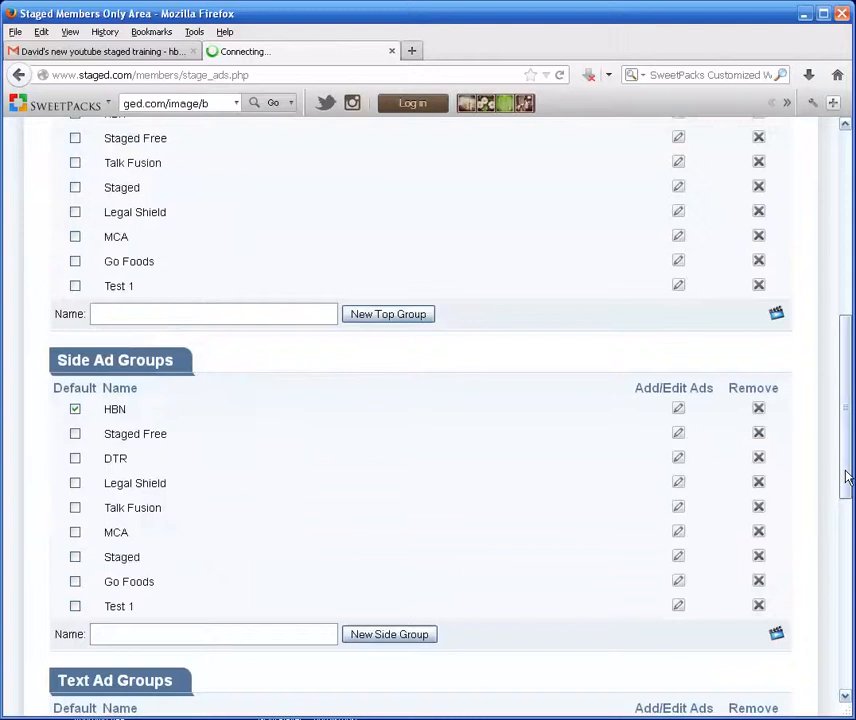
{"action": "left_click_drag", "start_coordinate": [846, 471], "coordinate": [843, 600]}
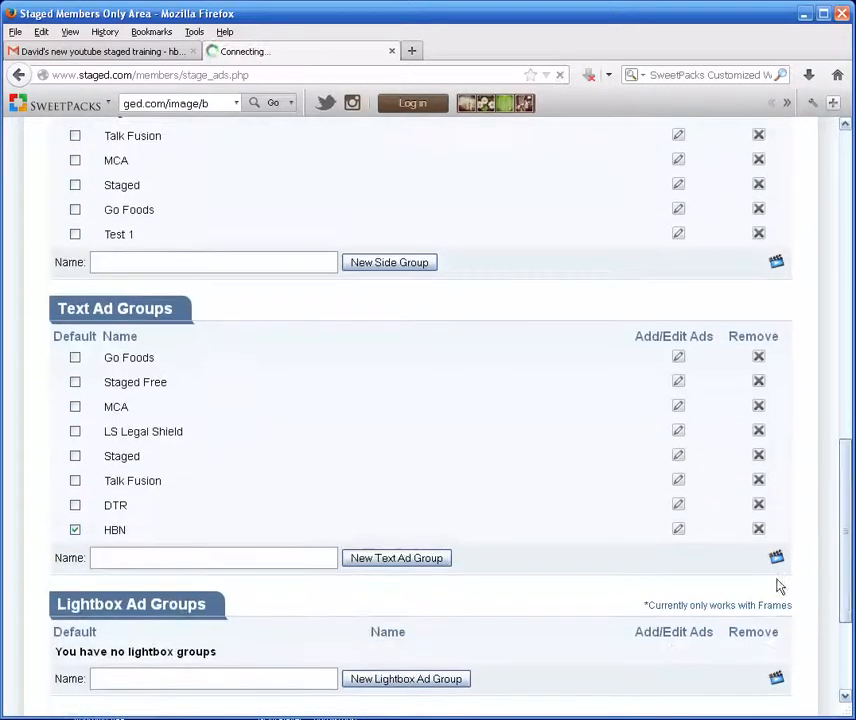
{"action": "right_click", "coordinate": [185, 565]}
{"action": "left_click", "coordinate": [214, 622]}
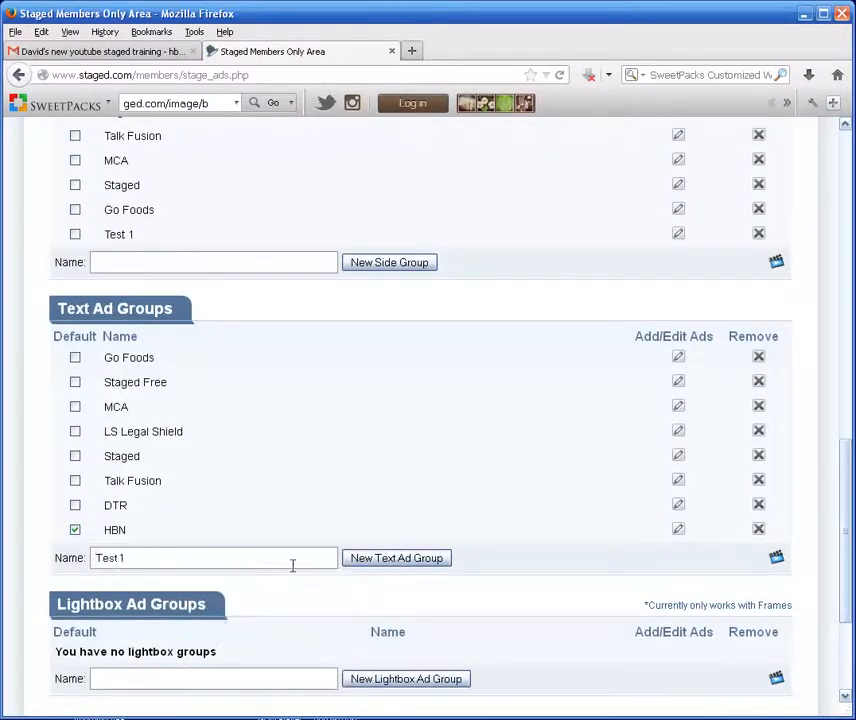
{"action": "left_click", "coordinate": [367, 560]}
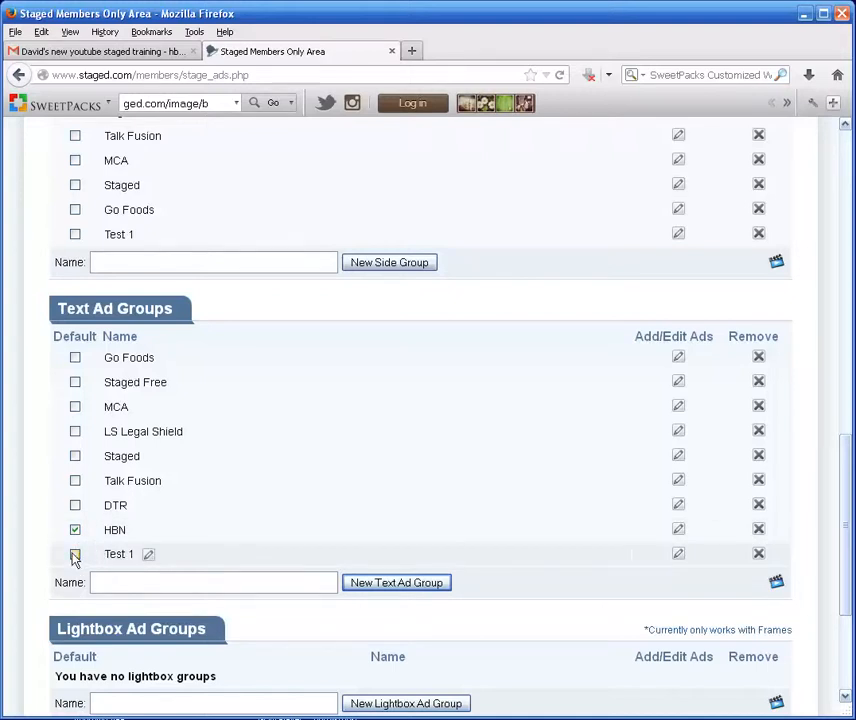
Step: Open the ads of the Test 1 text group, review the title and redirect URL fields for a new text ad, and close the form unsaved
{"action": "left_click", "coordinate": [679, 555]}
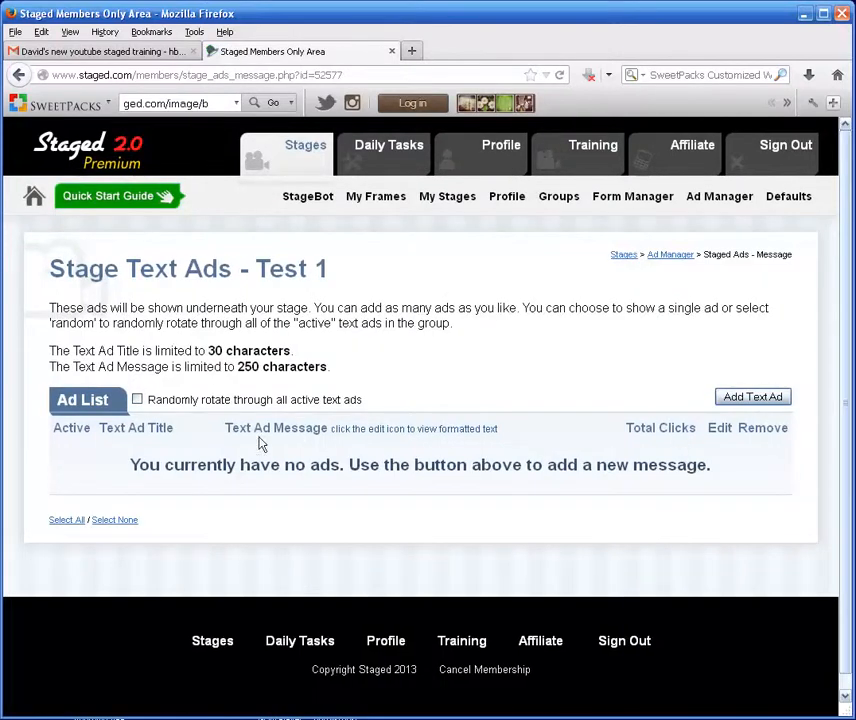
{"action": "left_click", "coordinate": [745, 403]}
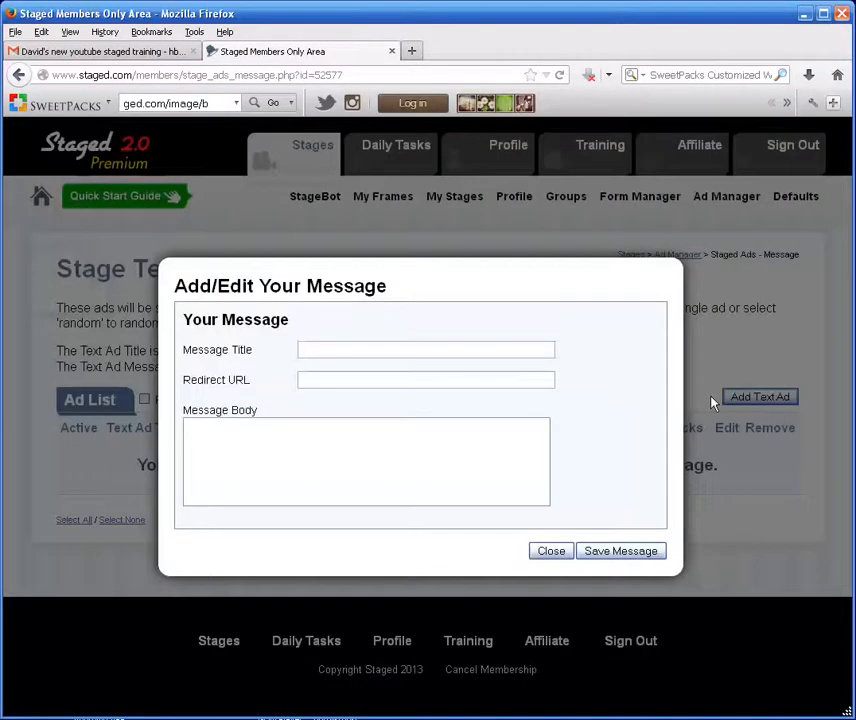
{"action": "left_click", "coordinate": [400, 351]}
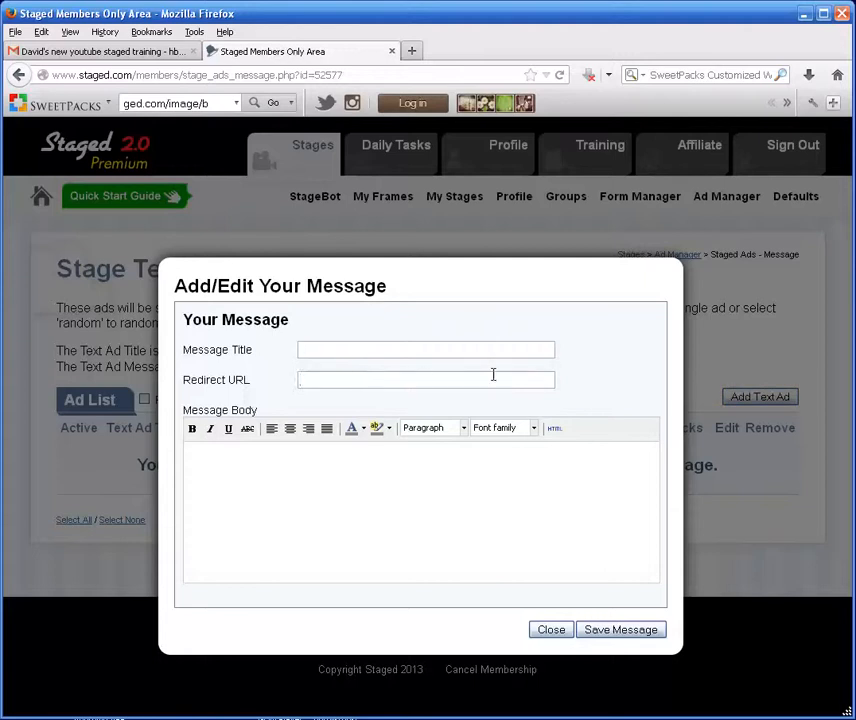
{"action": "left_click", "coordinate": [451, 381]}
{"action": "left_click", "coordinate": [551, 632]}
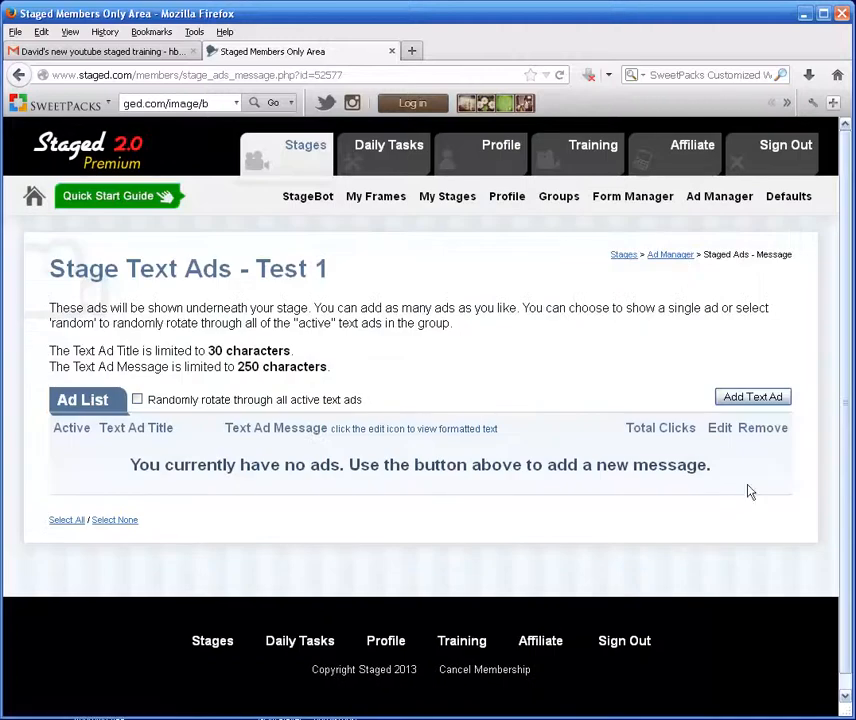
Step: Reopen the new text ad form to review the message body's formatting options, and close it without saving
{"action": "scroll", "coordinate": [846, 375], "scroll_direction": "down", "scroll_amount": 1}
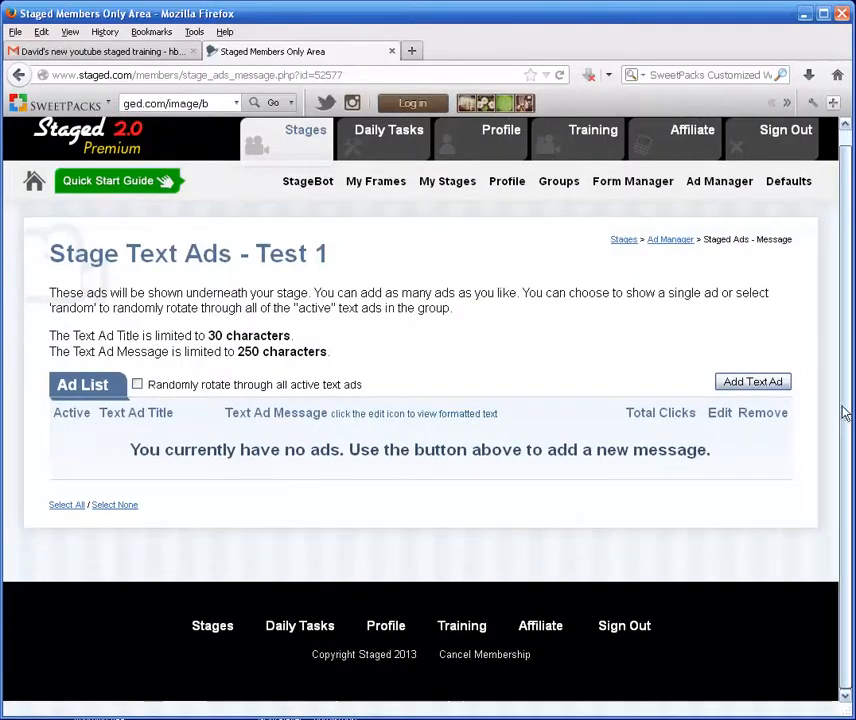
{"action": "left_click", "coordinate": [750, 382]}
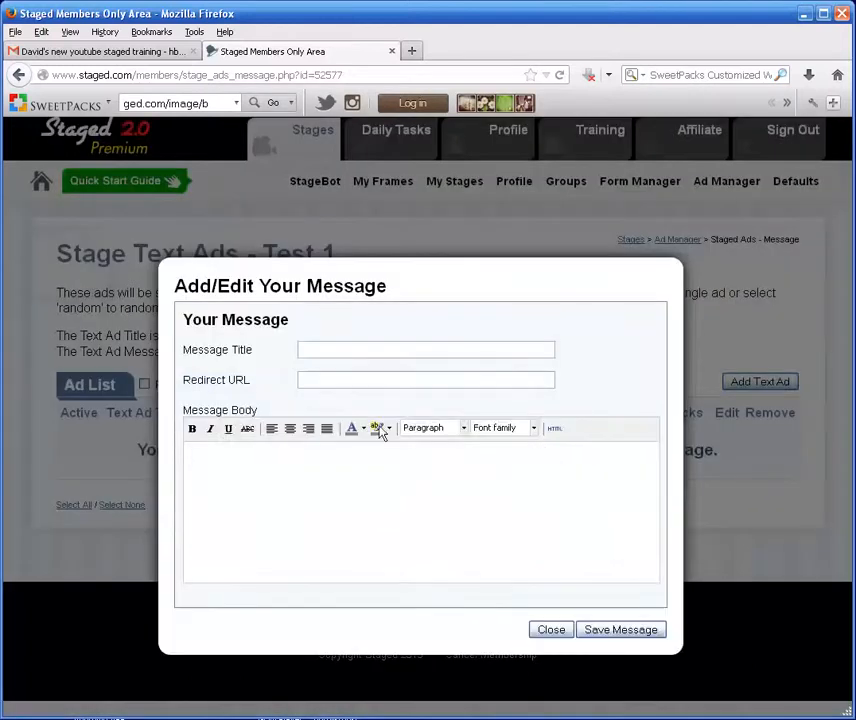
{"action": "left_click", "coordinate": [551, 631]}
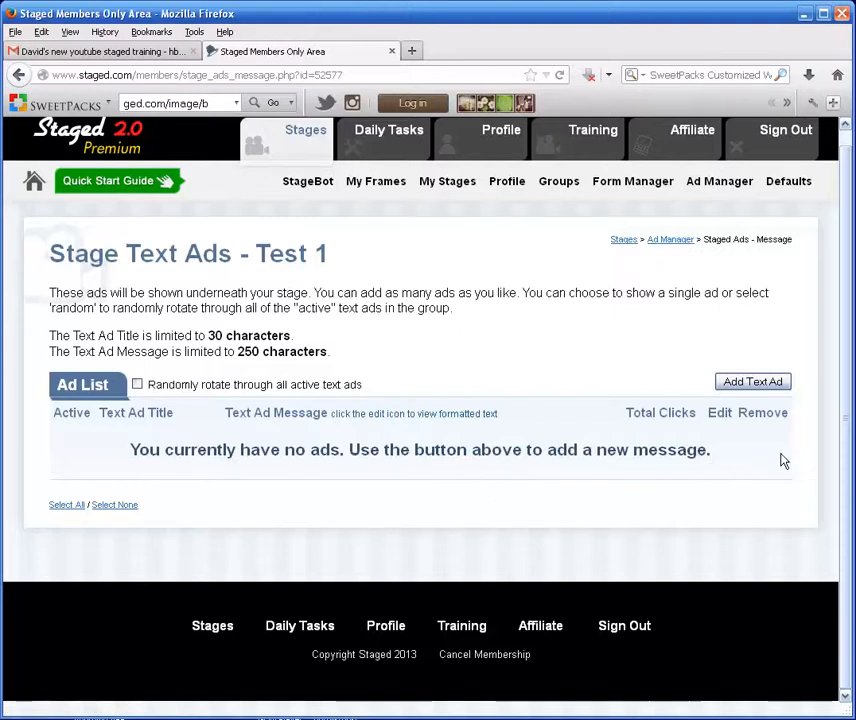
{"action": "left_click_drag", "start_coordinate": [846, 434], "coordinate": [849, 413]}
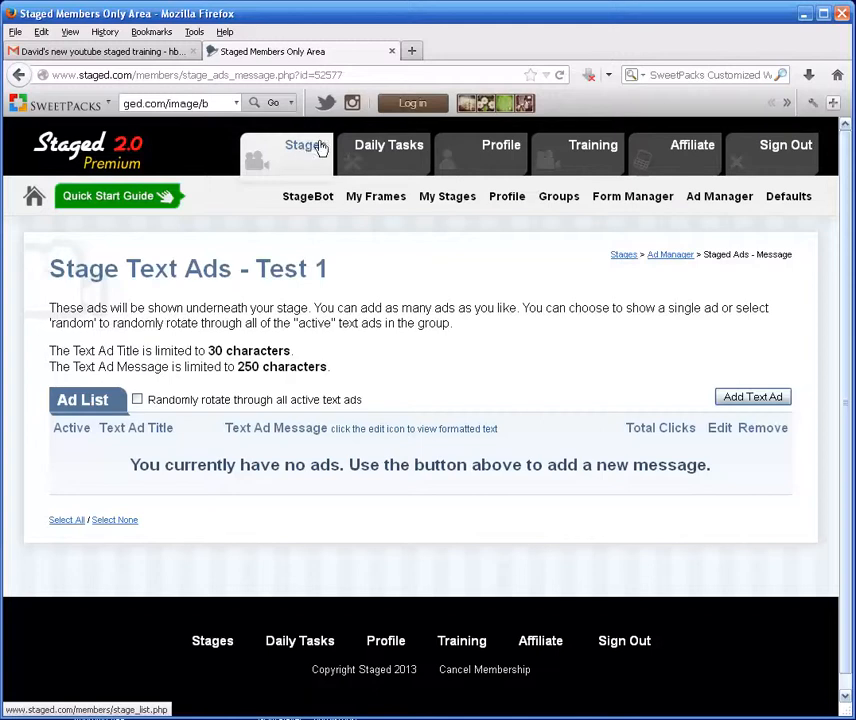
Step: Open the training videos, preview "How to create a Stage" without playing it, and look through the video list
{"action": "left_click", "coordinate": [603, 150]}
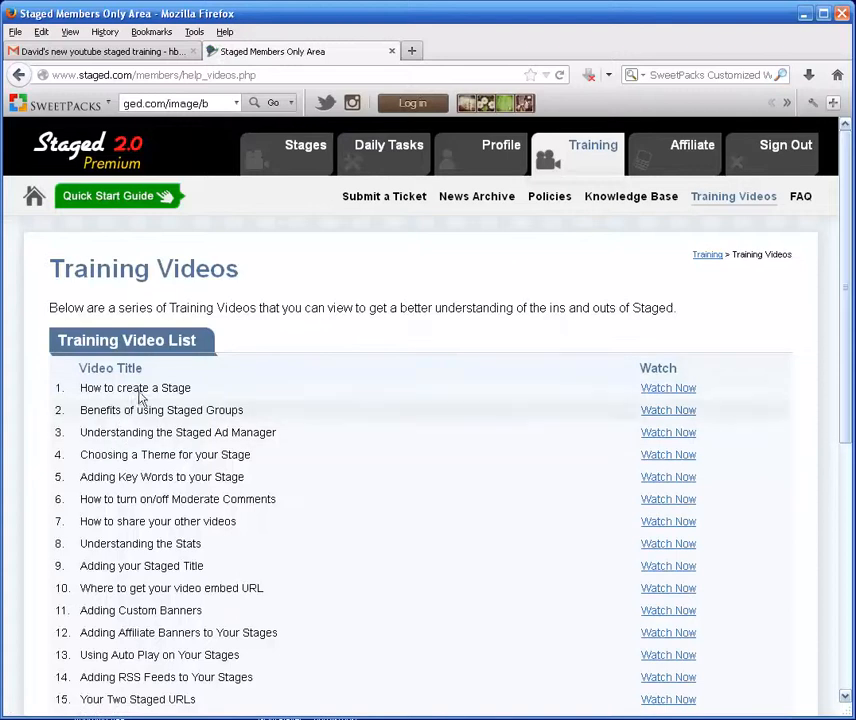
{"action": "left_click", "coordinate": [668, 390]}
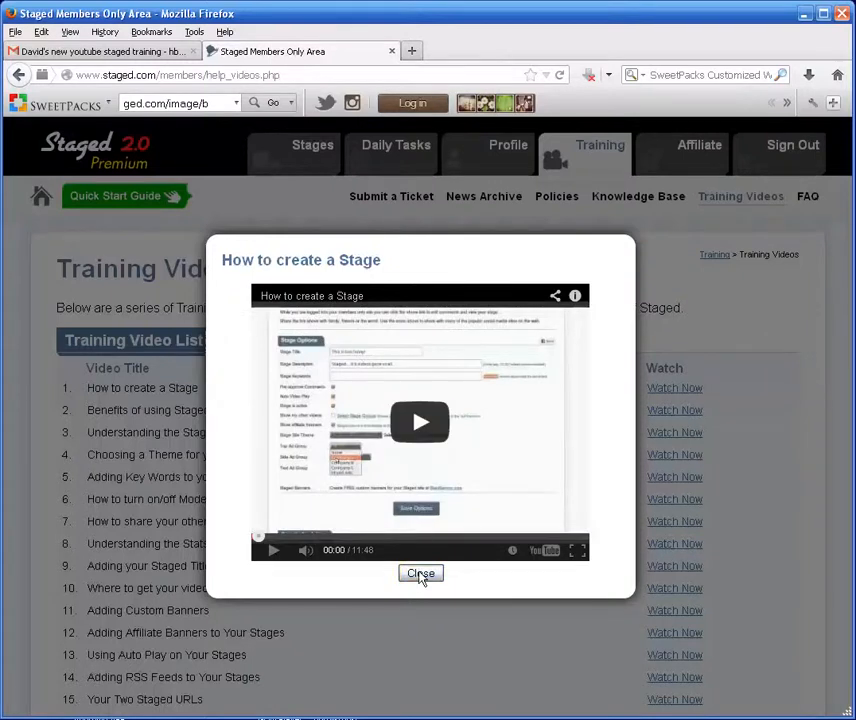
{"action": "left_click", "coordinate": [421, 574]}
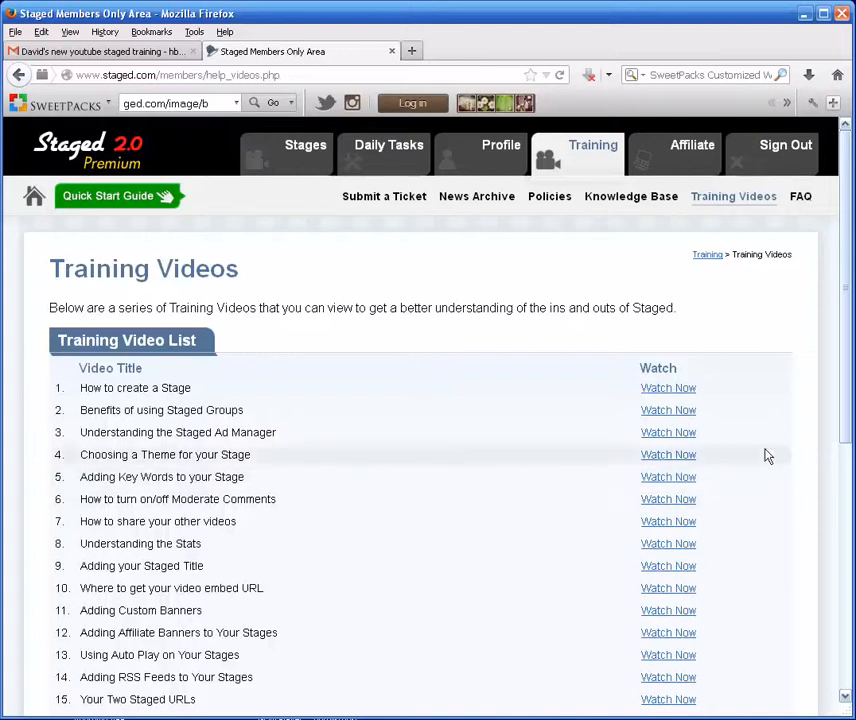
{"action": "left_click_drag", "start_coordinate": [845, 424], "coordinate": [845, 484]}
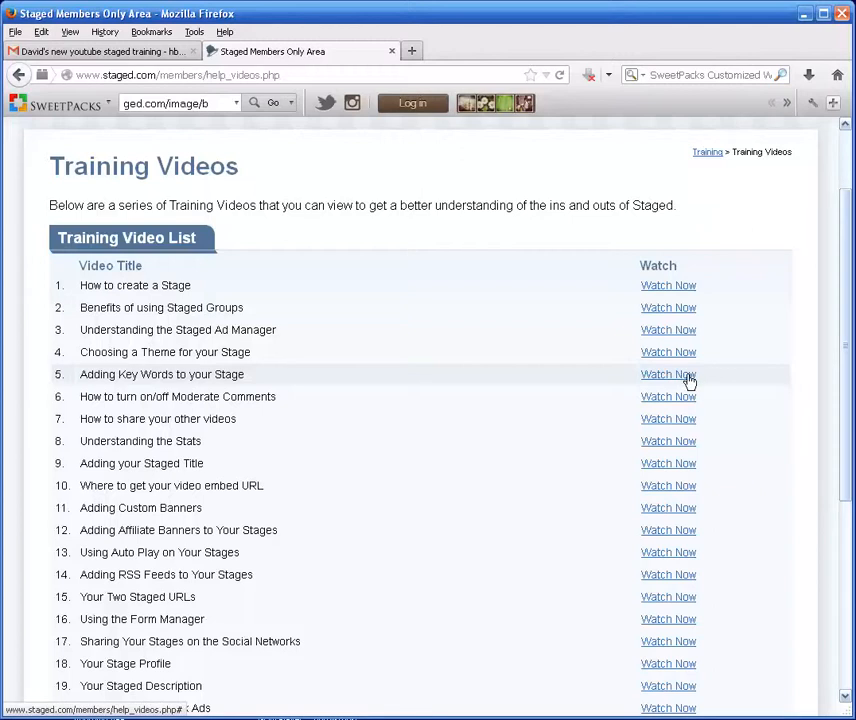
{"action": "left_click_drag", "start_coordinate": [845, 388], "coordinate": [852, 336]}
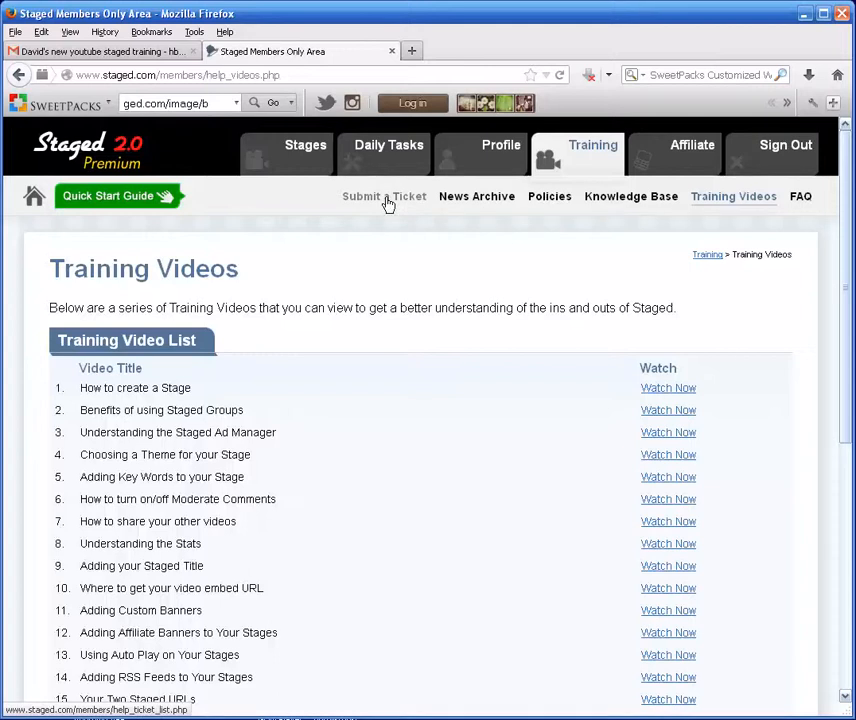
Step: Open the News Archive in the training area and look at the latest Staged news article
{"action": "left_click", "coordinate": [497, 200]}
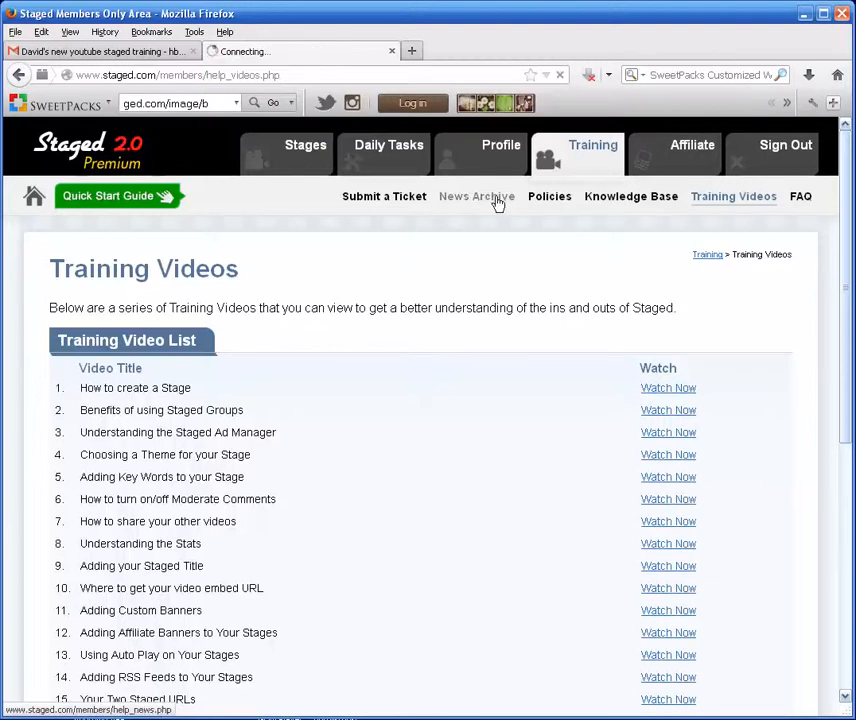
{"action": "left_click", "coordinate": [497, 200]}
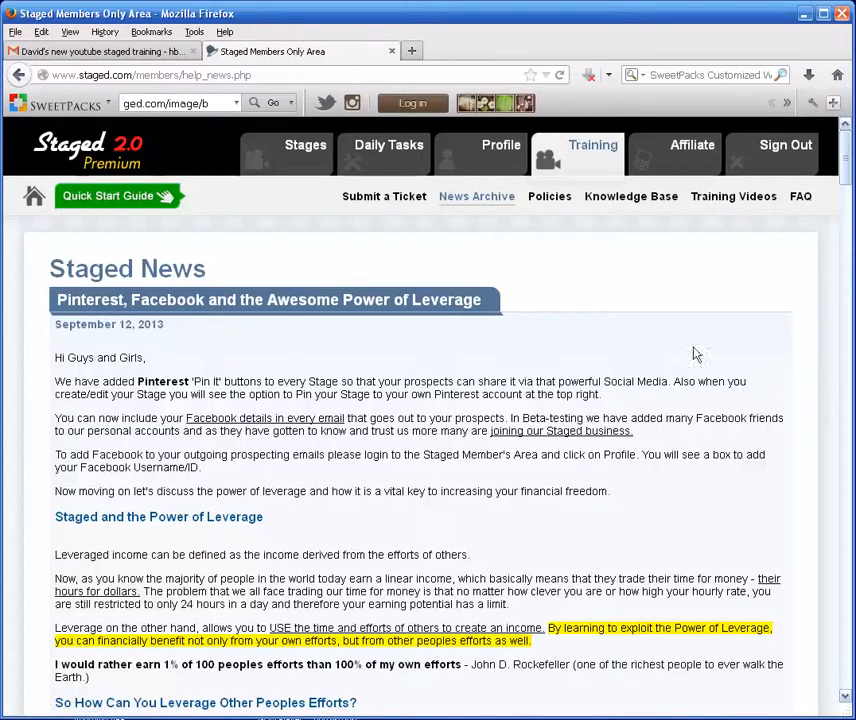
{"action": "left_click_drag", "start_coordinate": [842, 180], "coordinate": [845, 140]}
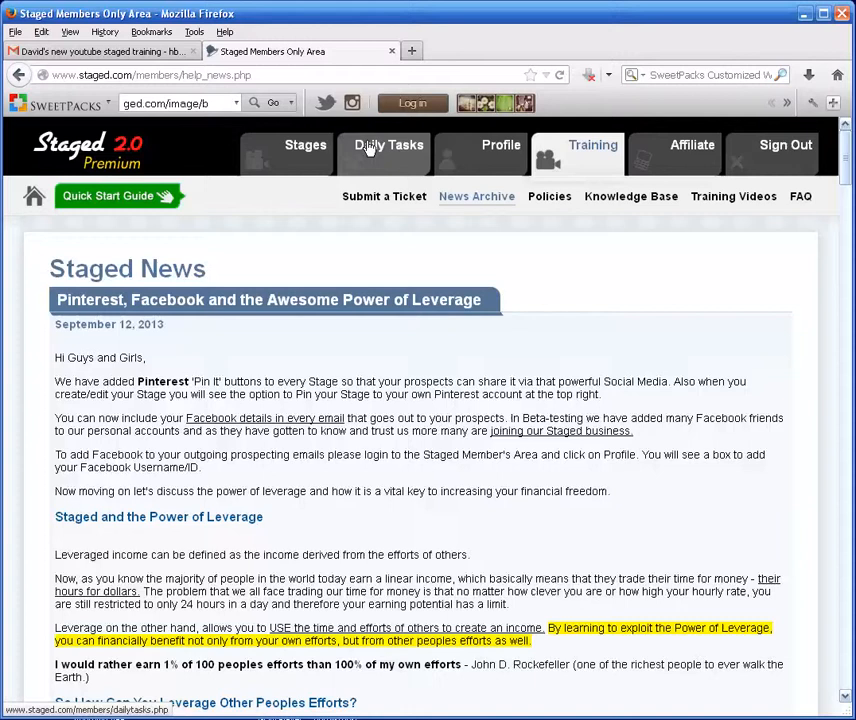
Step: Go to the Stage list and open the Quick Start Guide
{"action": "left_click", "coordinate": [308, 148]}
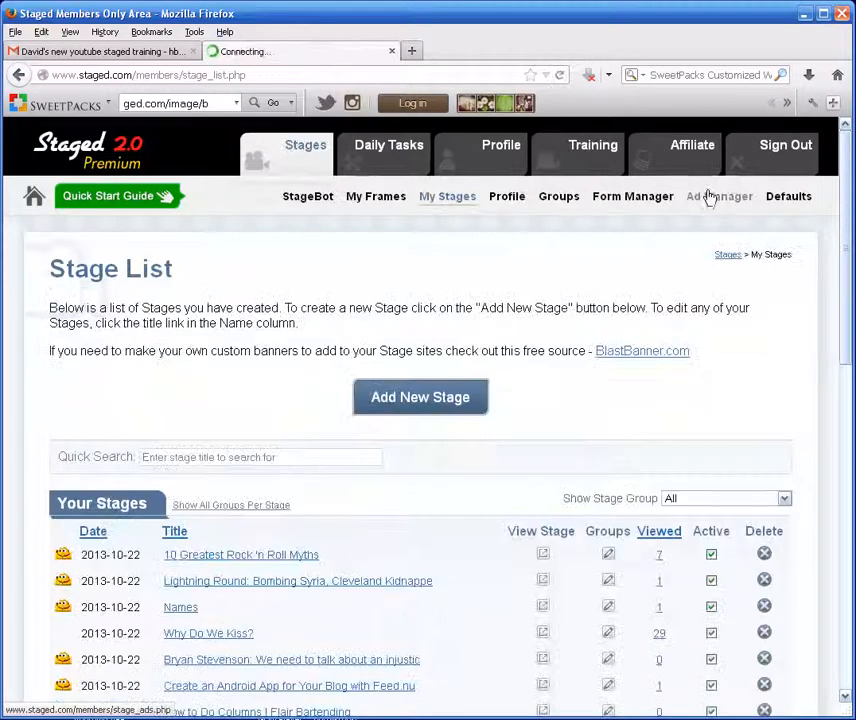
{"action": "left_click", "coordinate": [110, 197]}
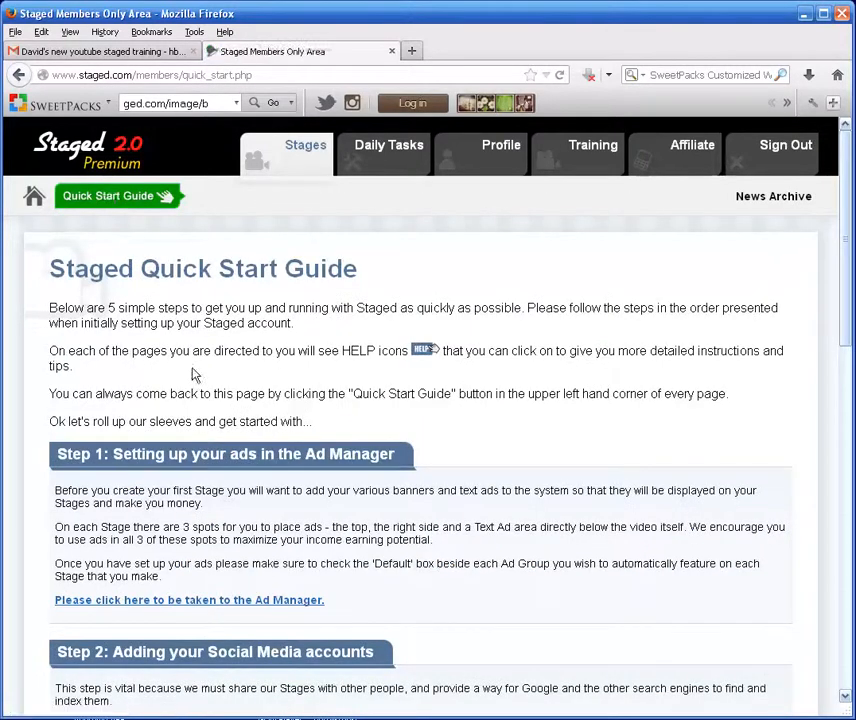